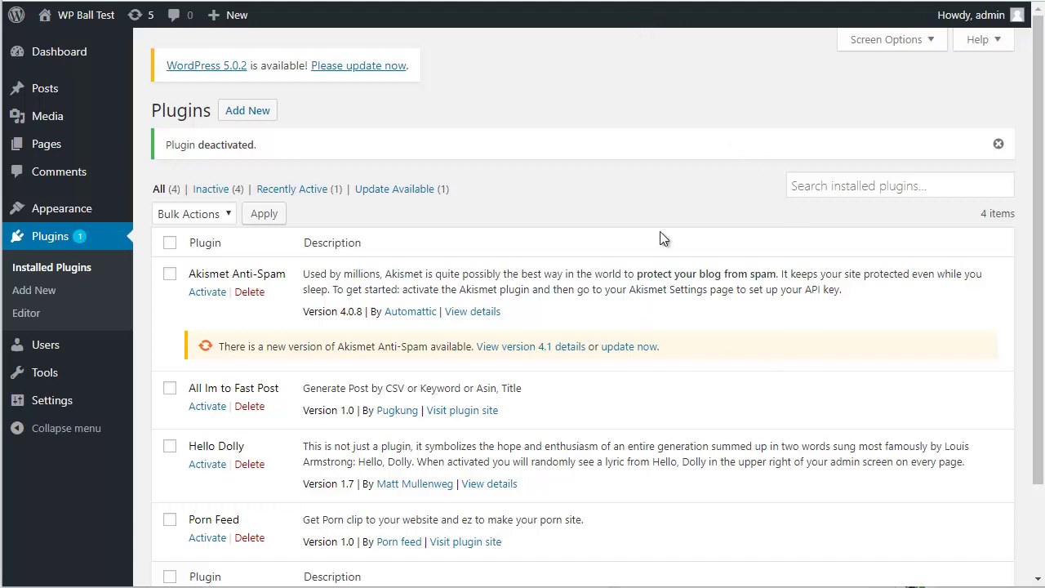
Activate the Porn Feed plugin in the list of installed plugins
scroll(668, 270, "down", 2)
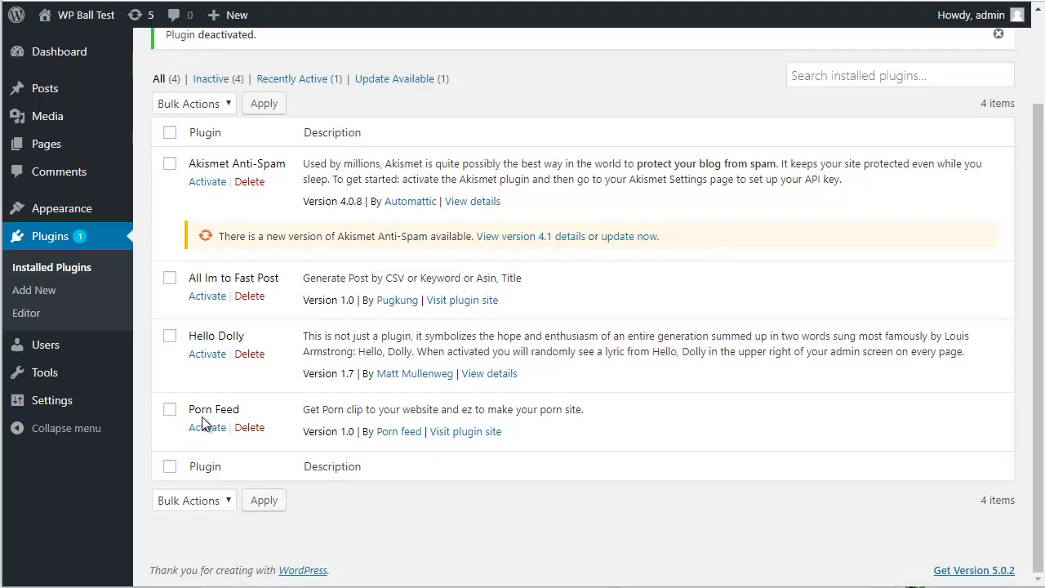
left_click_drag(191, 407, 253, 413)
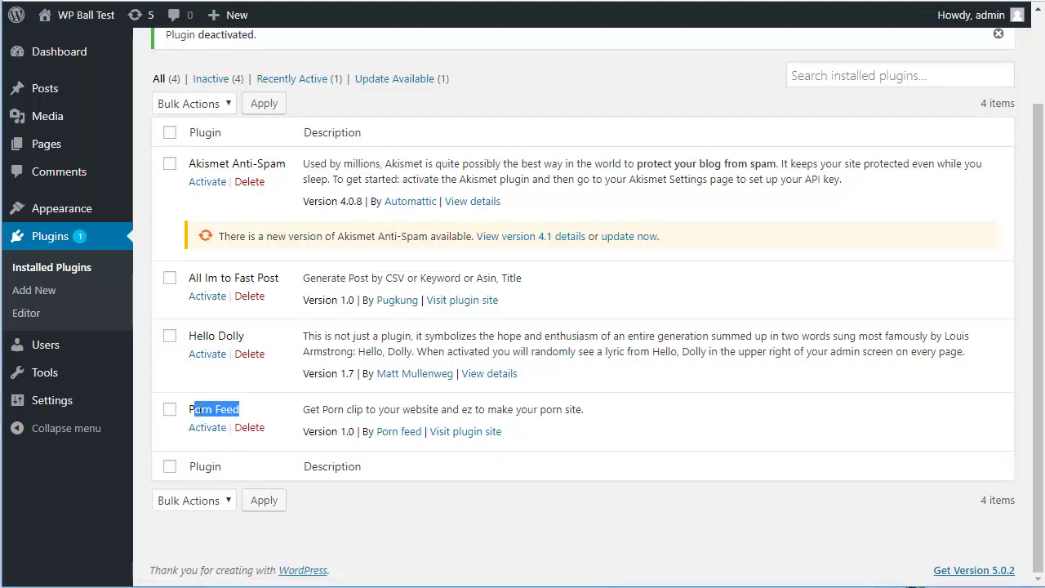
left_click_drag(188, 409, 232, 417)
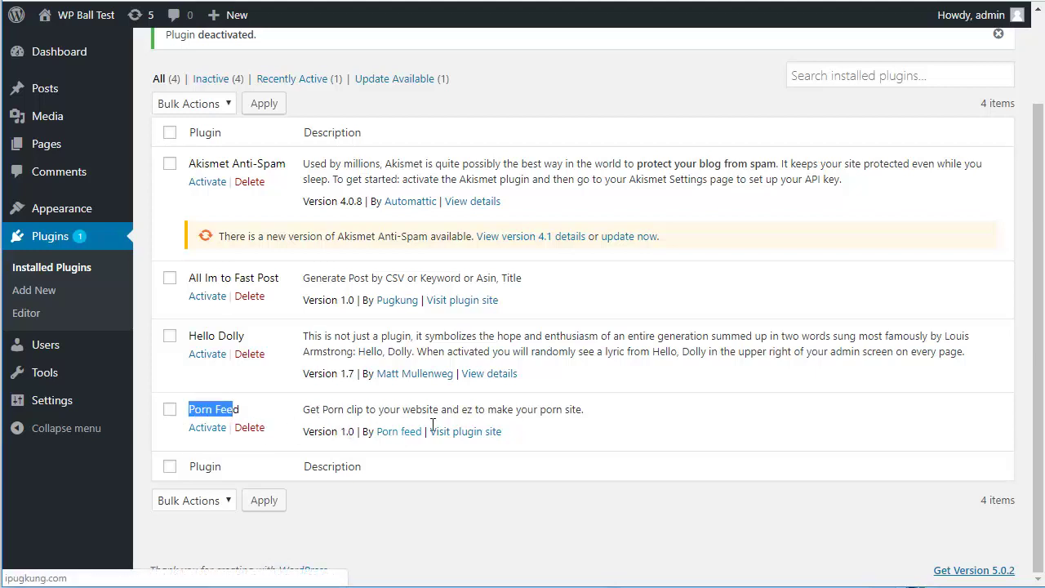
left_click(208, 427)
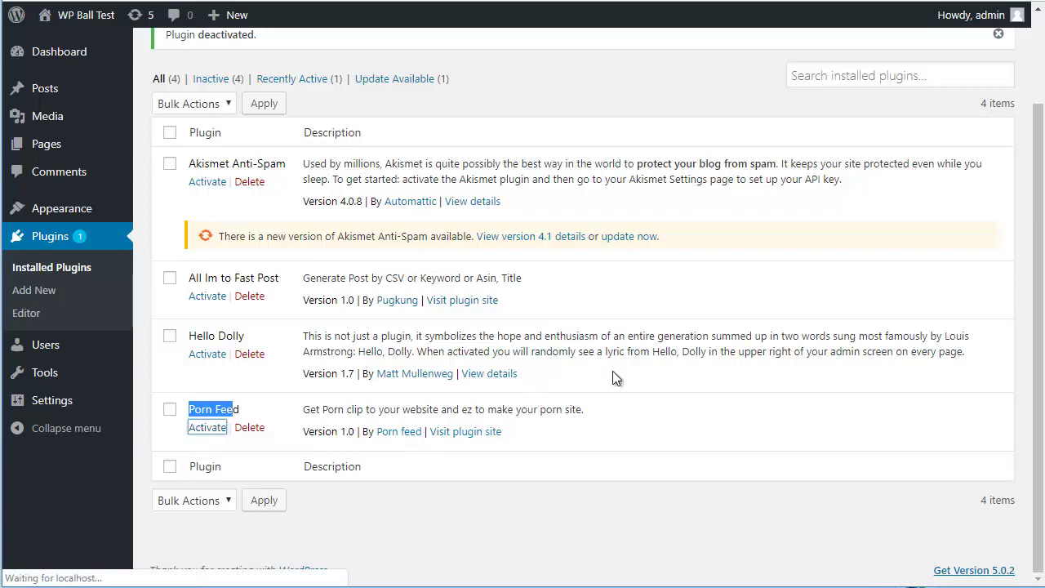
scroll(408, 286, "down", 2)
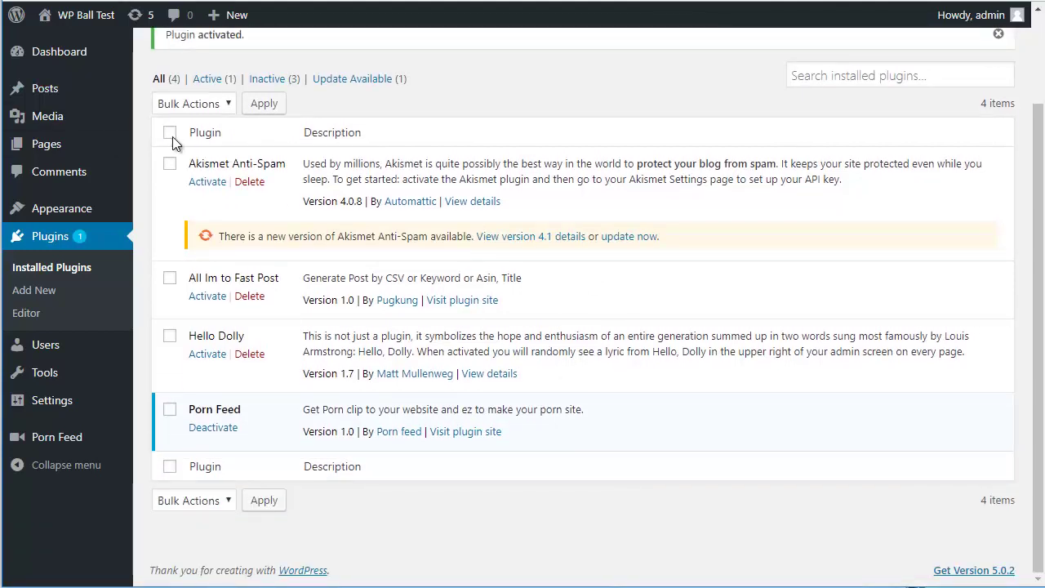
Open the Porn Feed plugin's page for fetching a clip by video URL
mouse_move(65, 445)
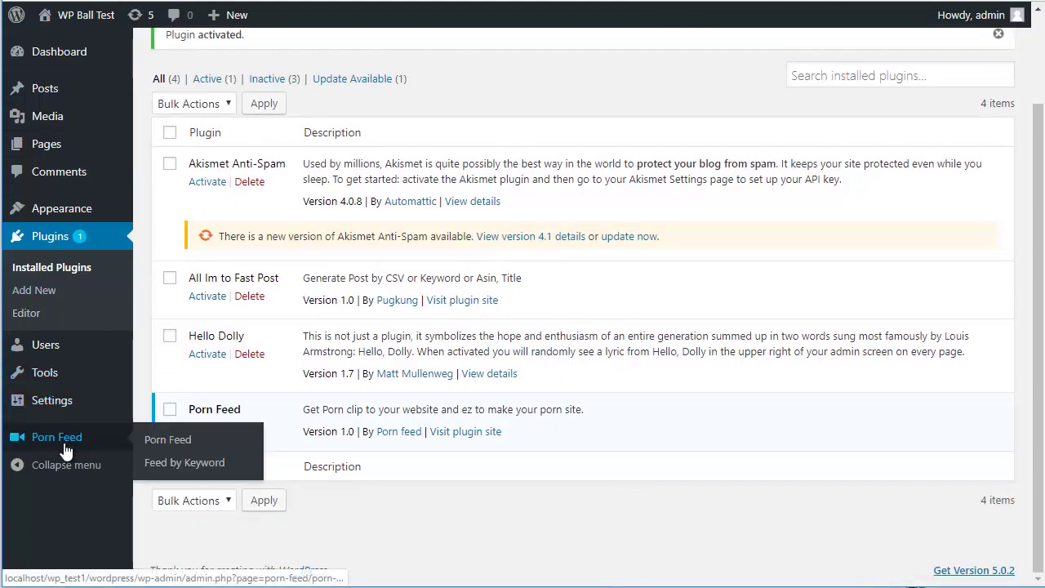
left_click(167, 441)
left_click(185, 442)
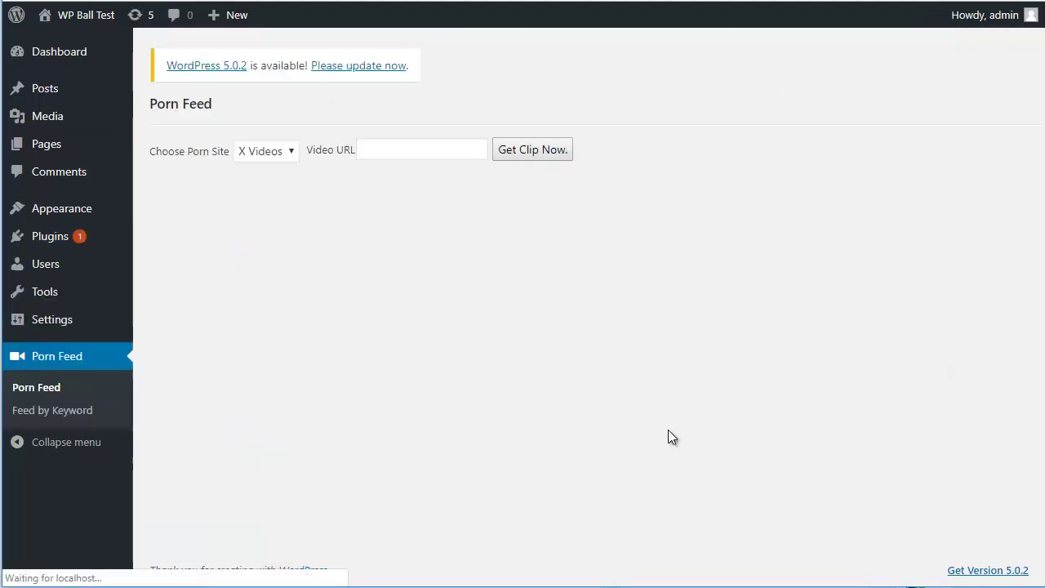
left_click(272, 155)
left_click(287, 156)
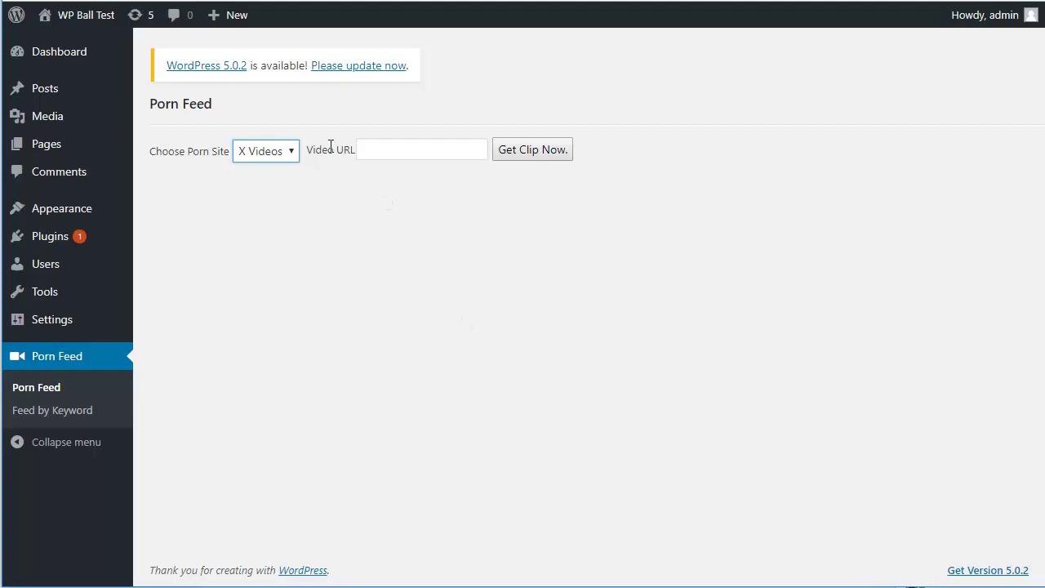
left_click(449, 147)
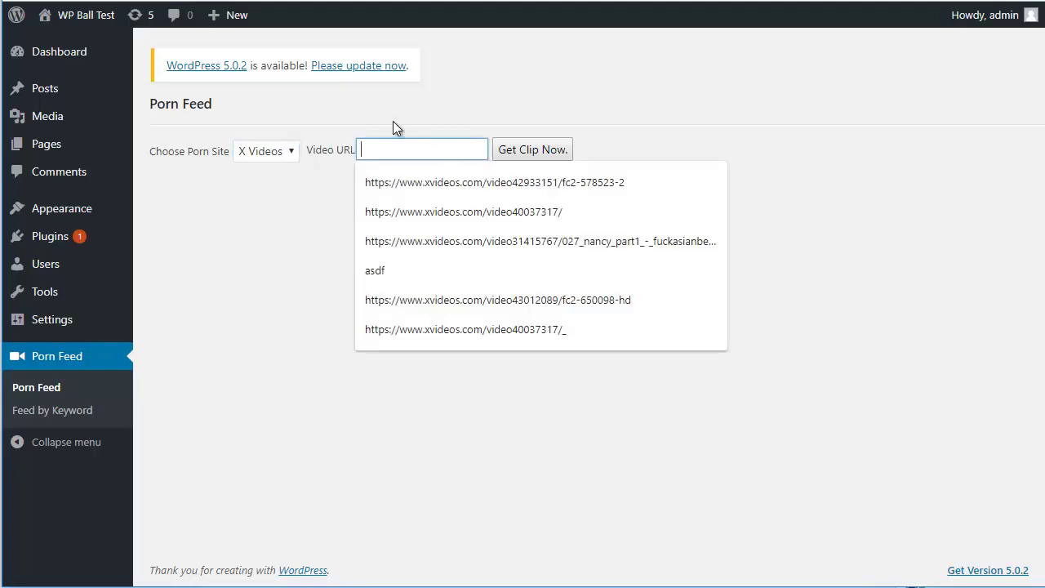
left_click(588, 183)
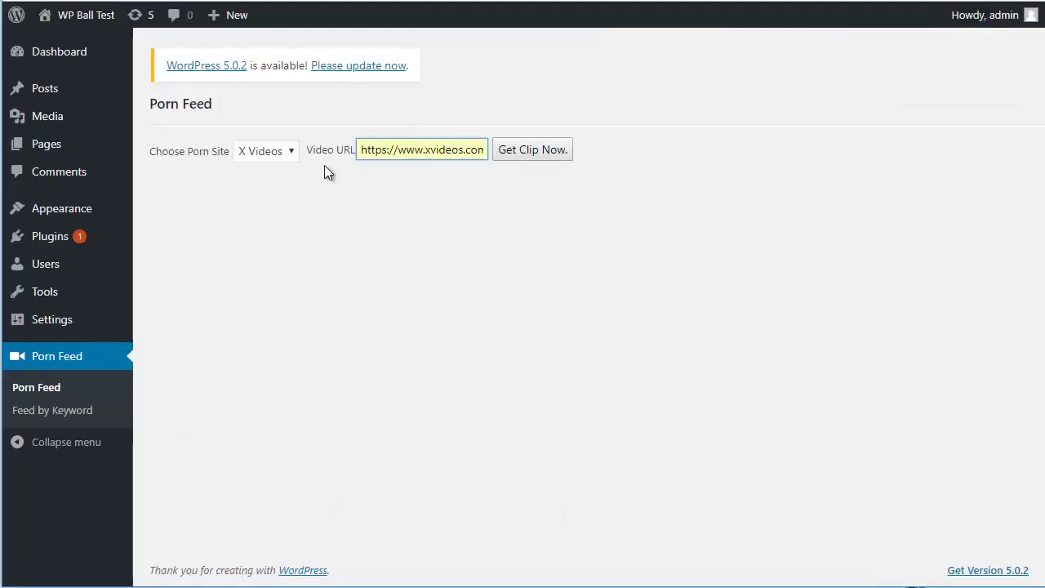
left_click(272, 154)
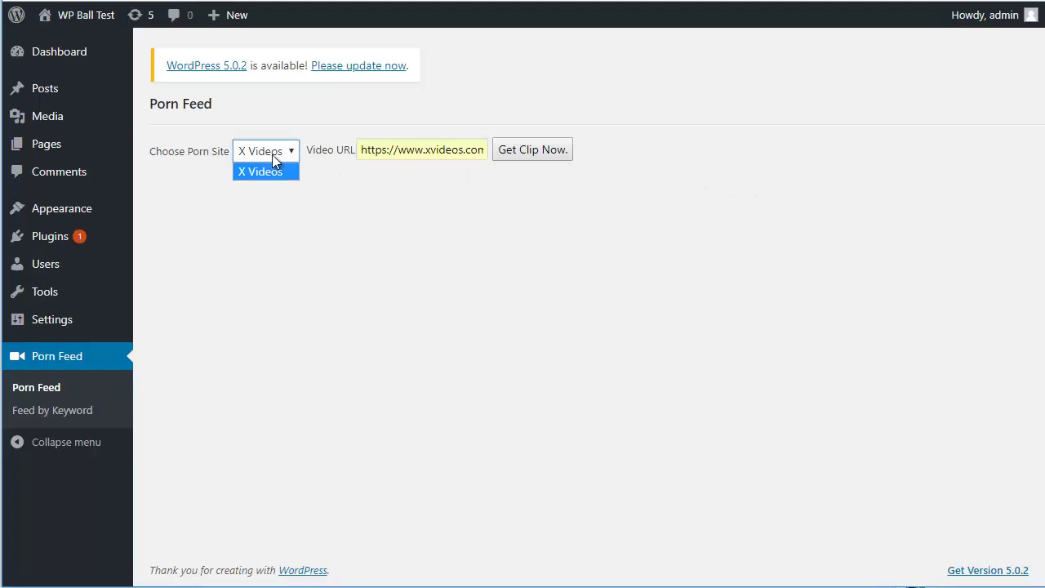
left_click(420, 213)
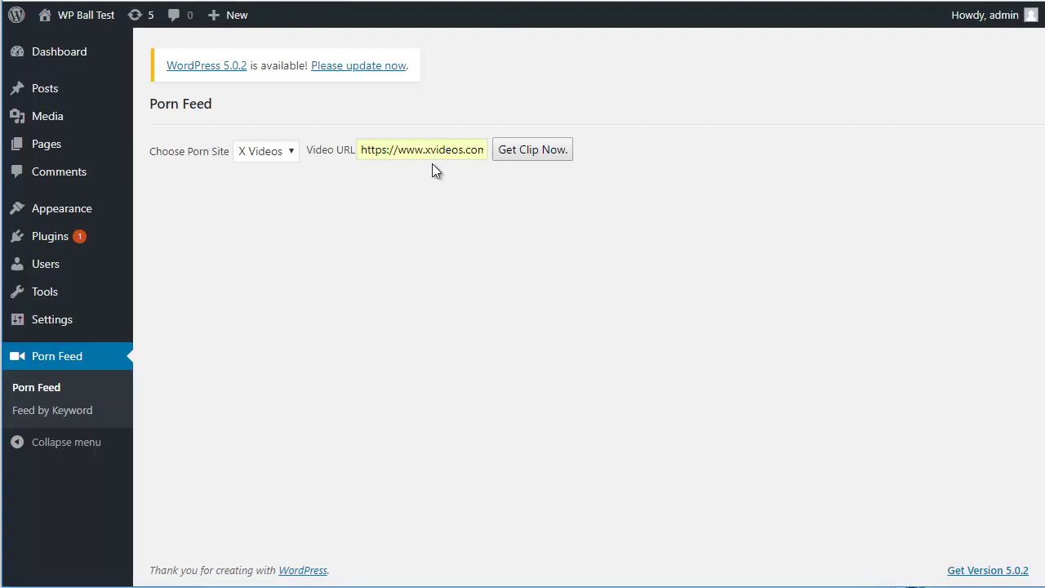
Open xvideos.com/video43012089/fc2-650098-hd in a new browser tab and copy the page's full address
key("ctrl+t")
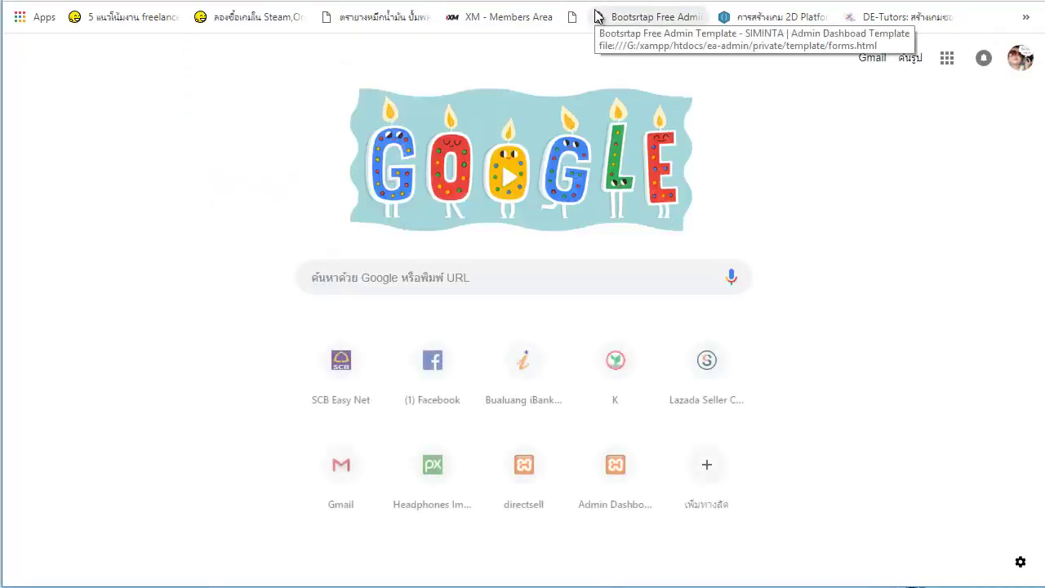
type("ป")
key("BackSpace")
key("BackSpace")
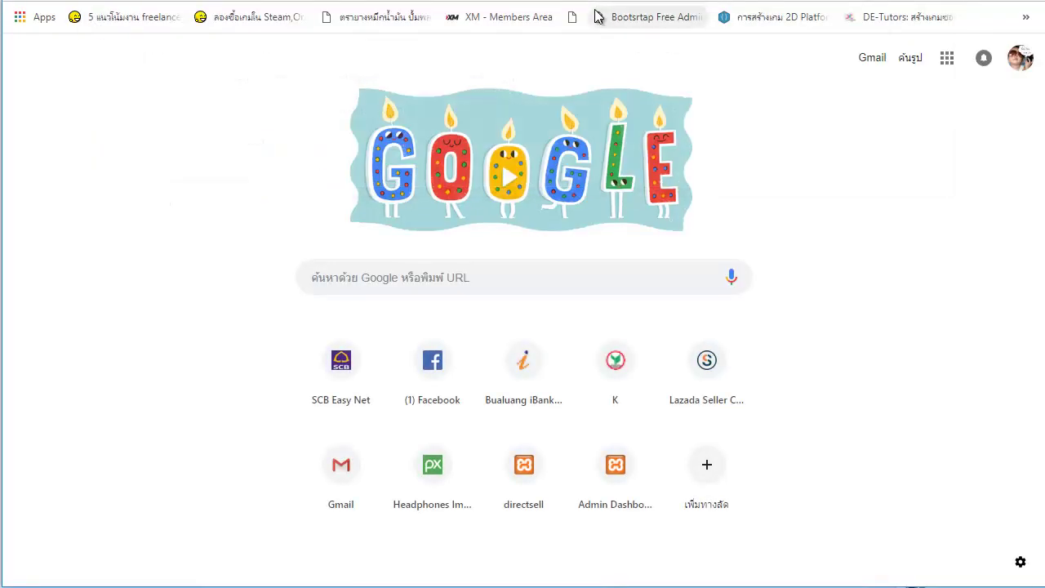
type("x")
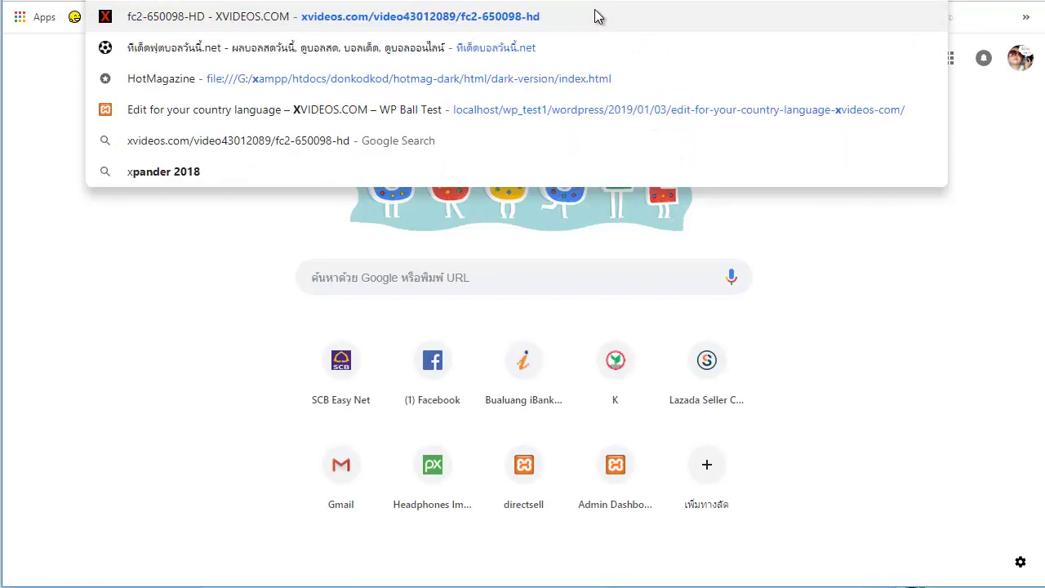
key("Return")
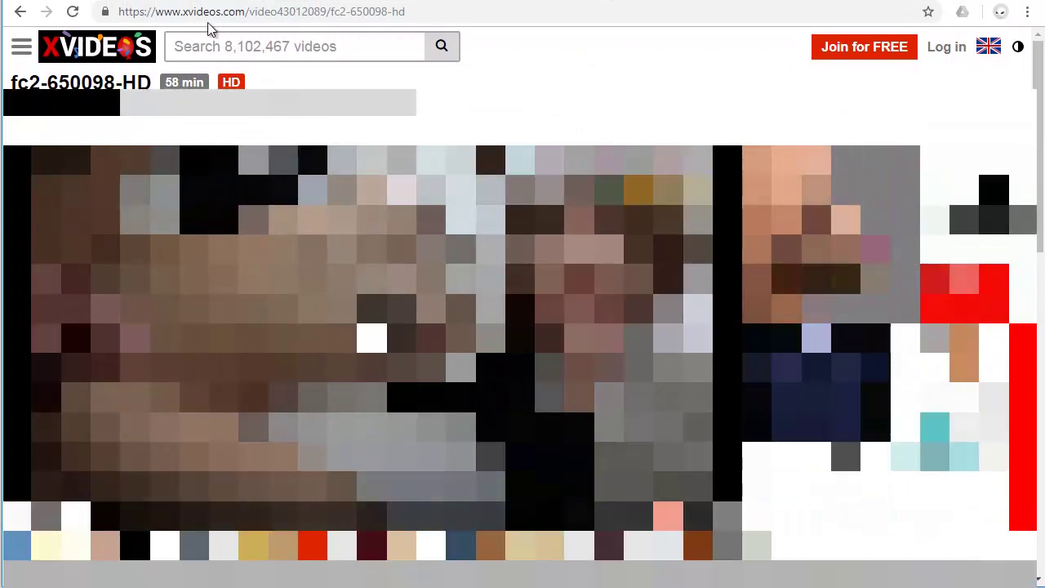
left_click(131, 11)
right_click(353, 18)
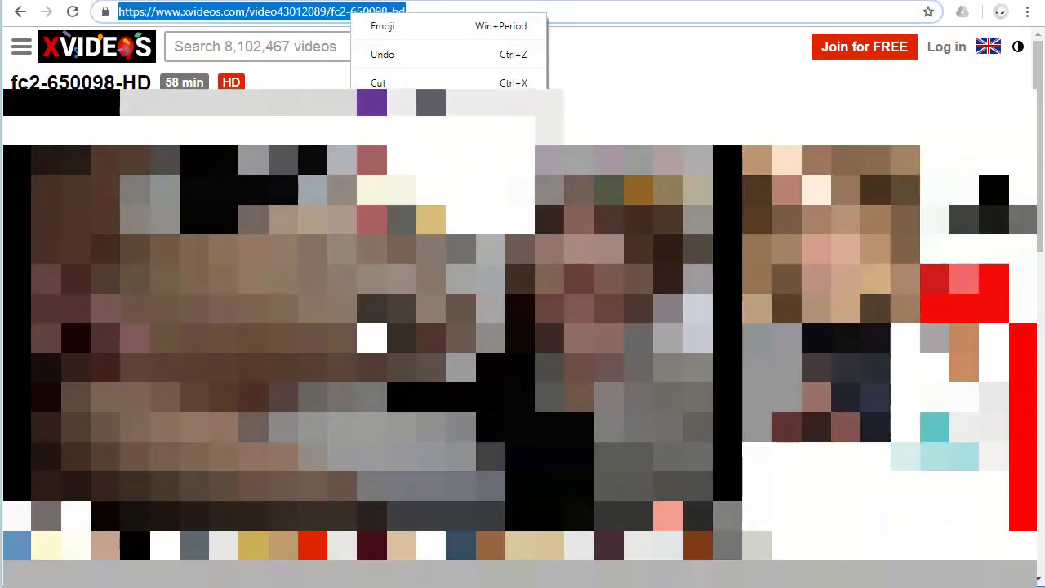
left_click(384, 99)
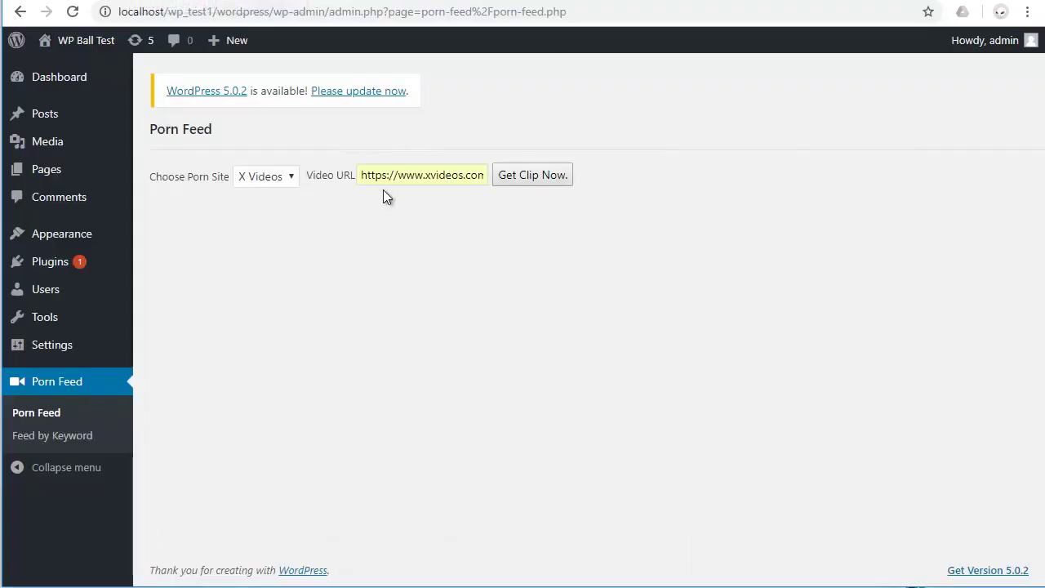
Replace the video URL in the Porn Feed form with the copied address and fetch the clip
left_click(422, 175)
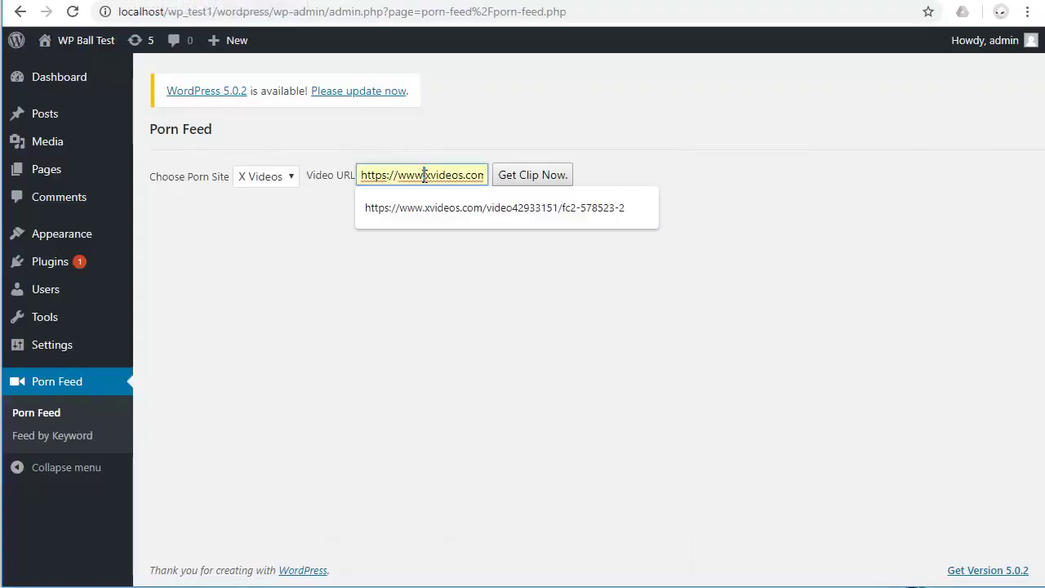
triple_click(425, 176)
key("BackSpace")
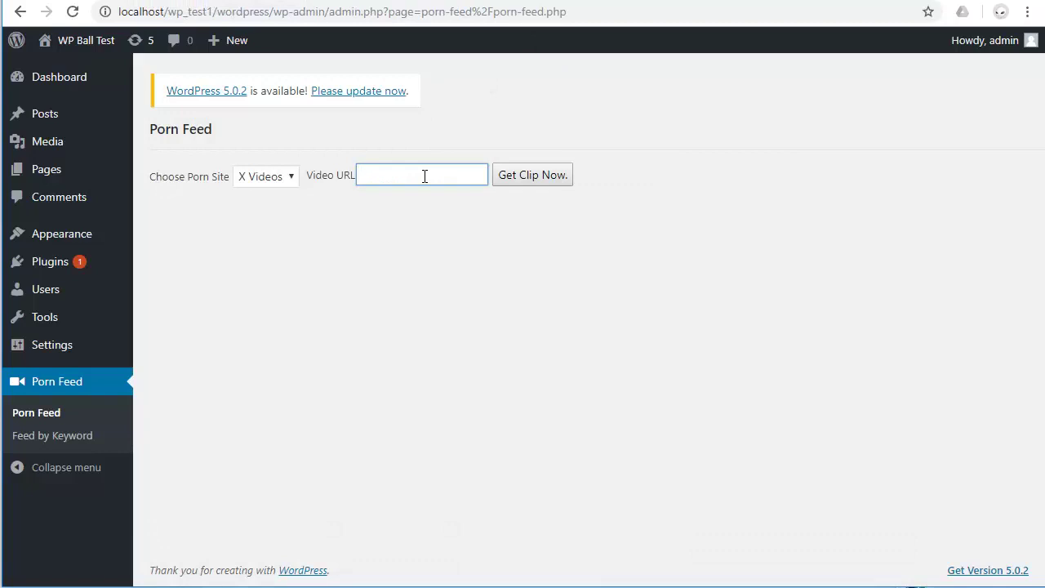
key("ctrl+v")
left_click(836, 331)
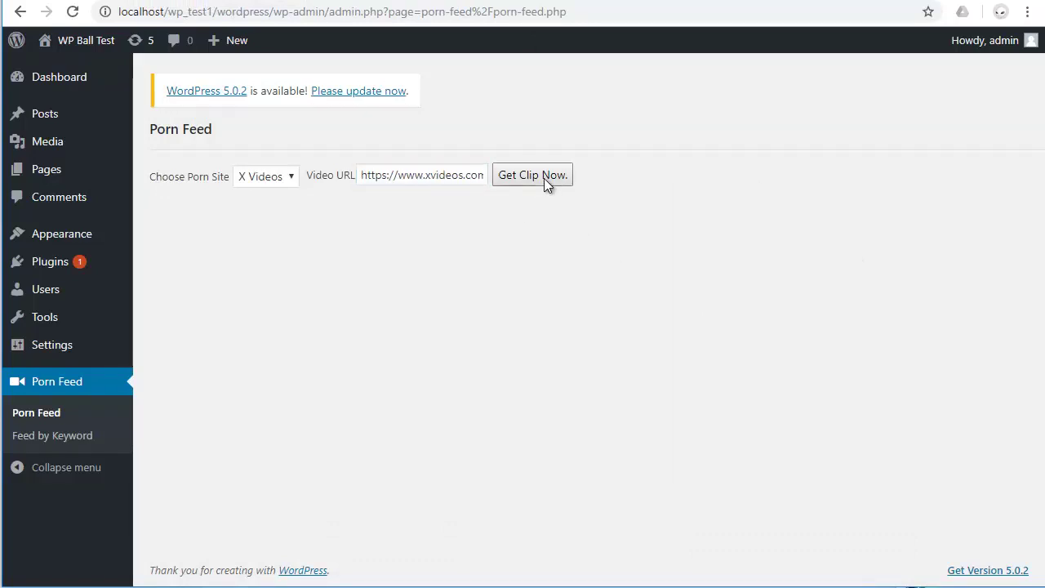
left_click(544, 176)
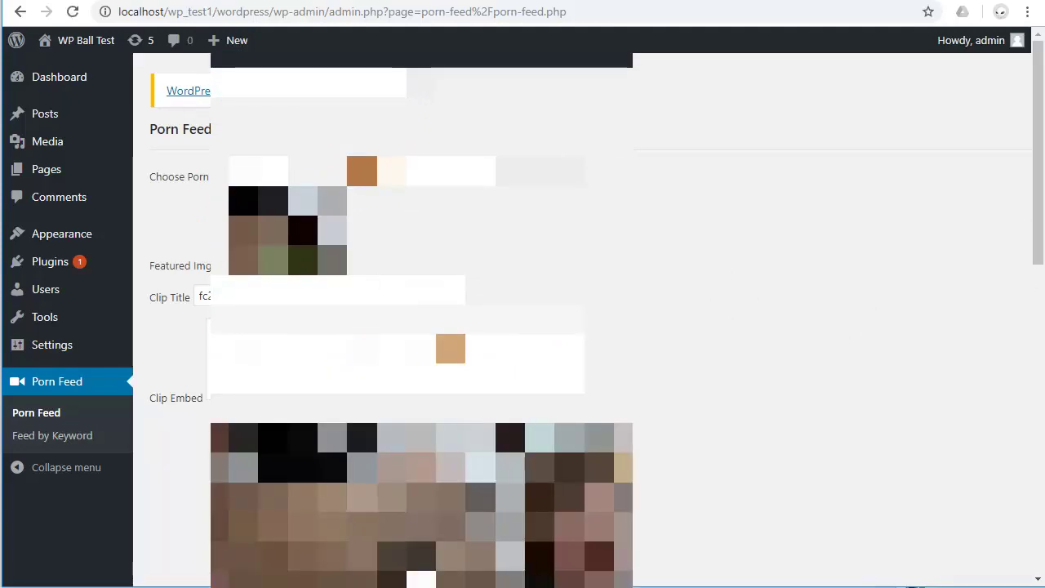
Examine the fetched clip's title, embed code, preview, post text and post tags
left_click_drag(346, 296, 197, 292)
left_click(202, 297)
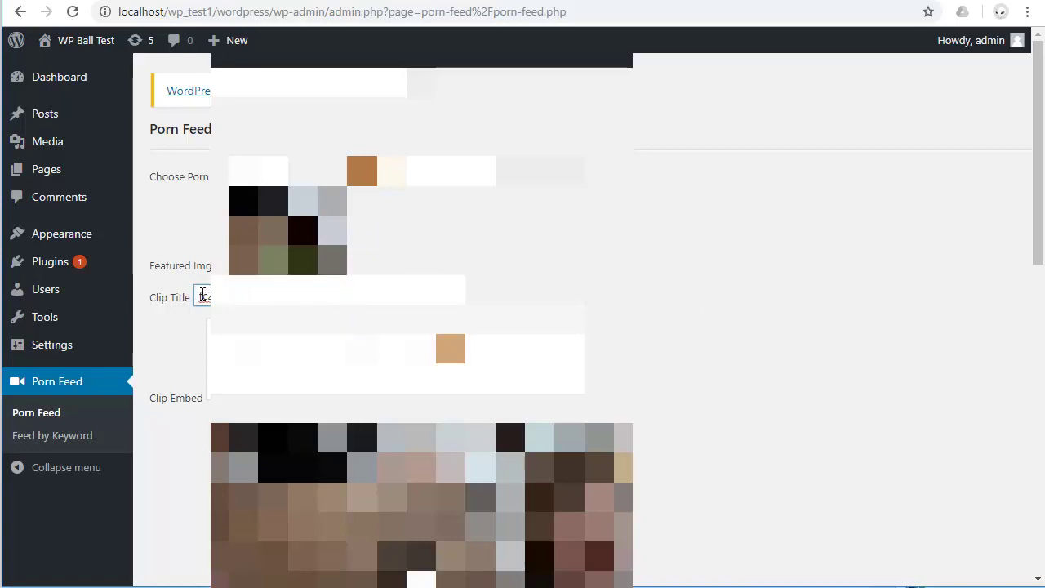
left_click_drag(203, 296, 347, 295)
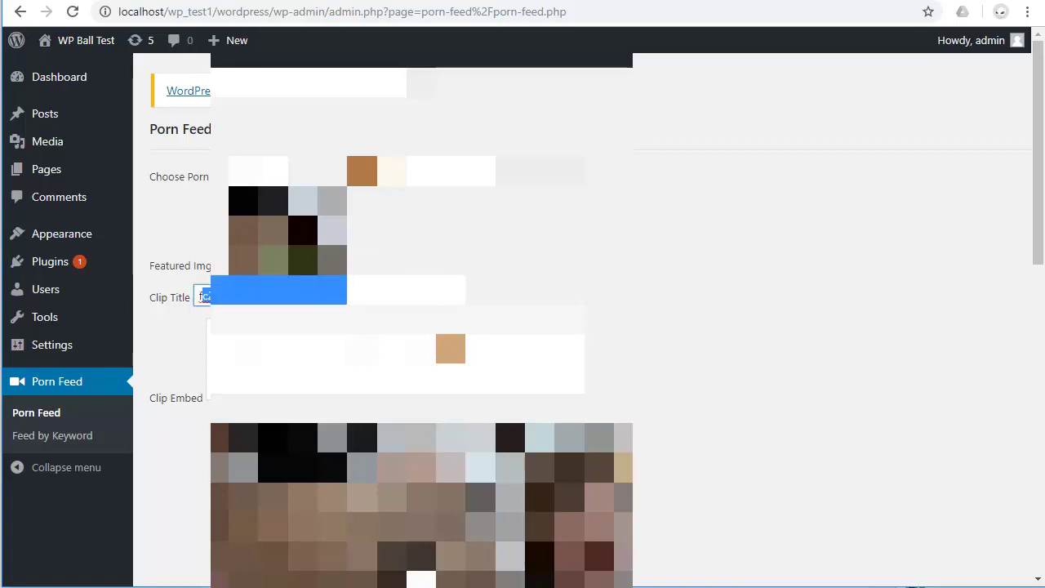
left_click(229, 294)
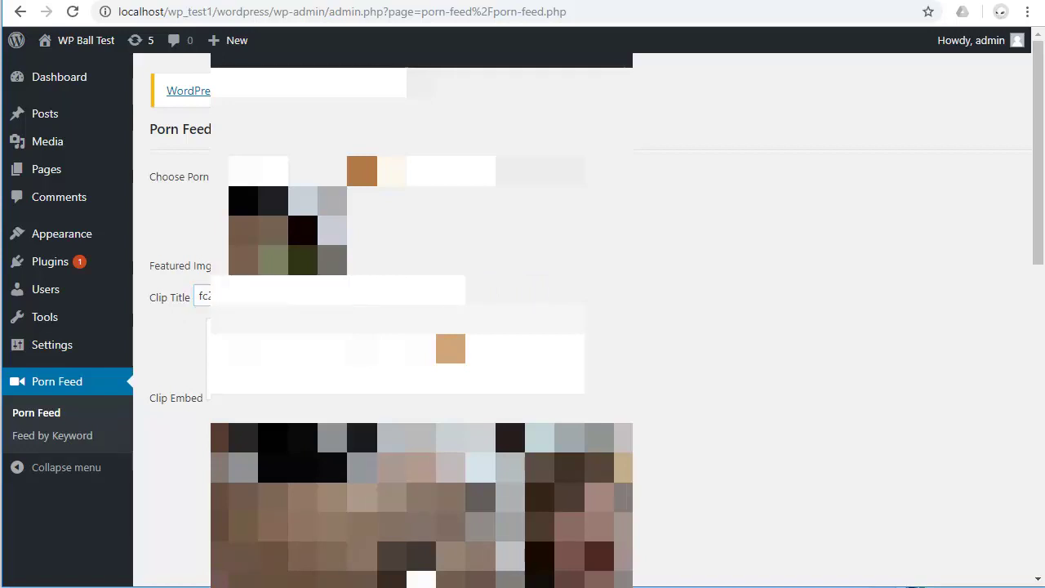
scroll(686, 249, "down", 1)
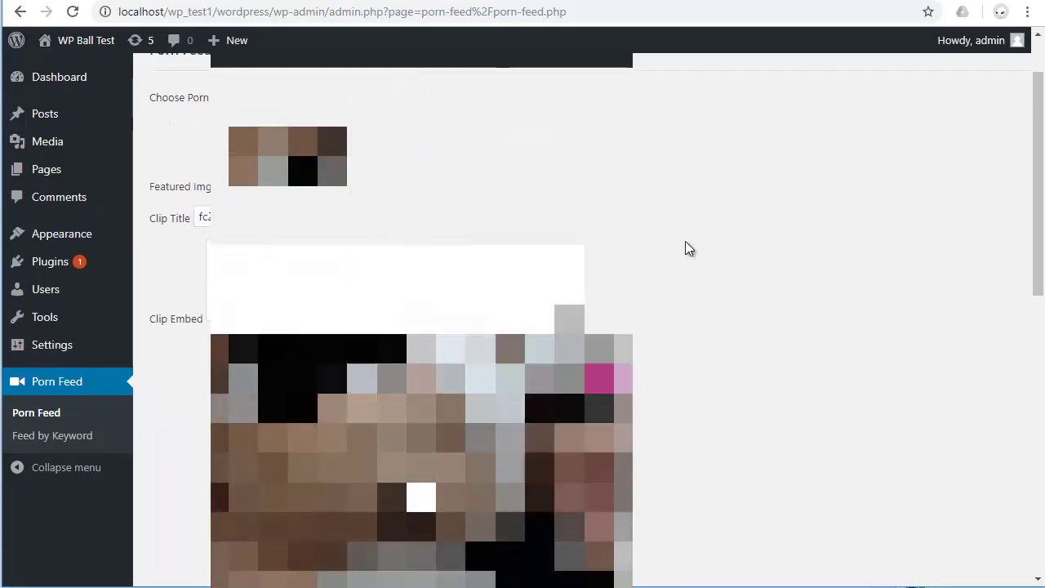
scroll(686, 249, "down", 1)
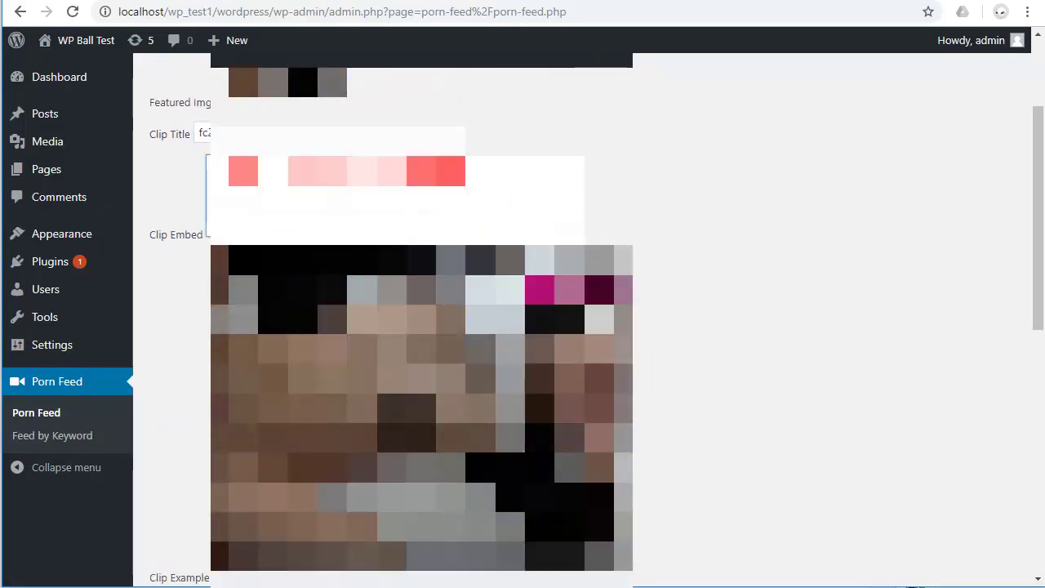
scroll(686, 250, "down", 1)
scroll(743, 270, "down", 5)
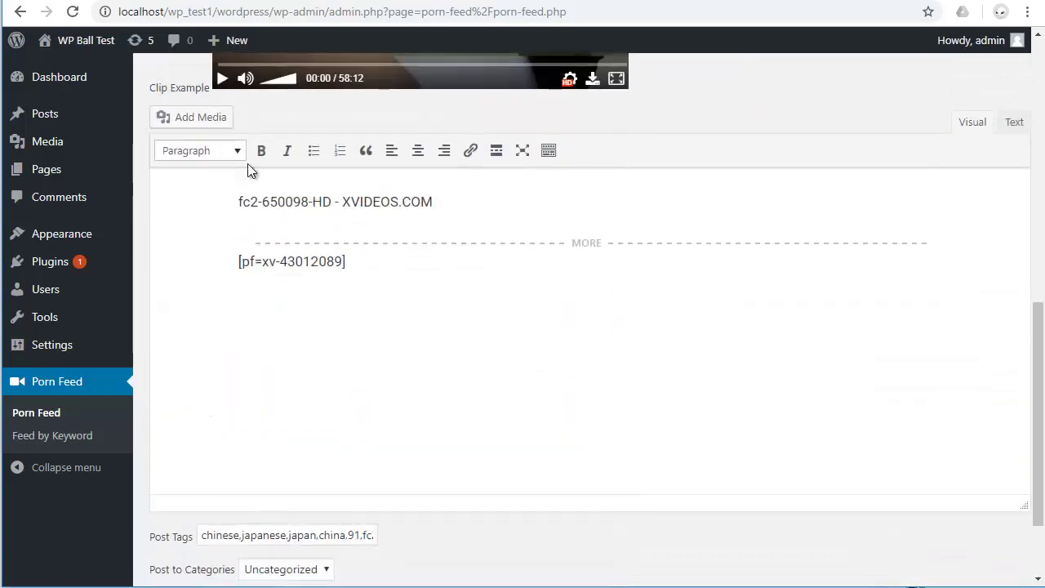
left_click_drag(235, 198, 475, 196)
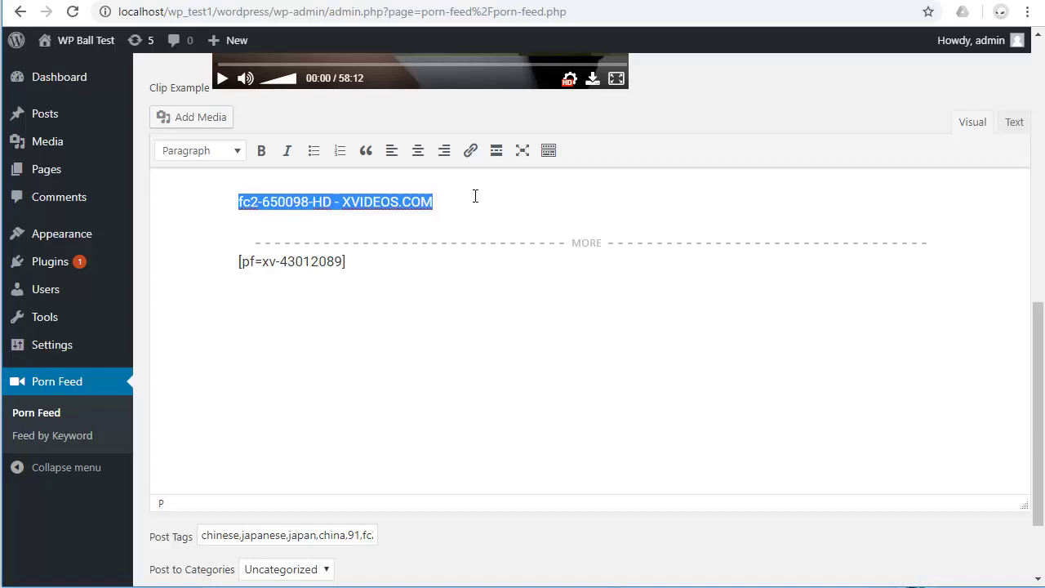
left_click(476, 196)
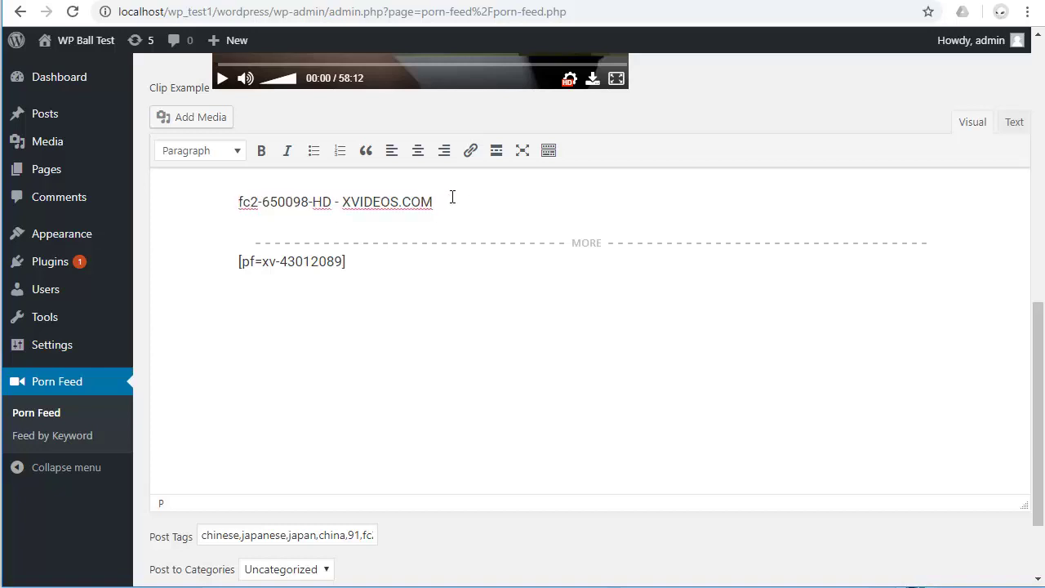
left_click_drag(452, 201, 237, 202)
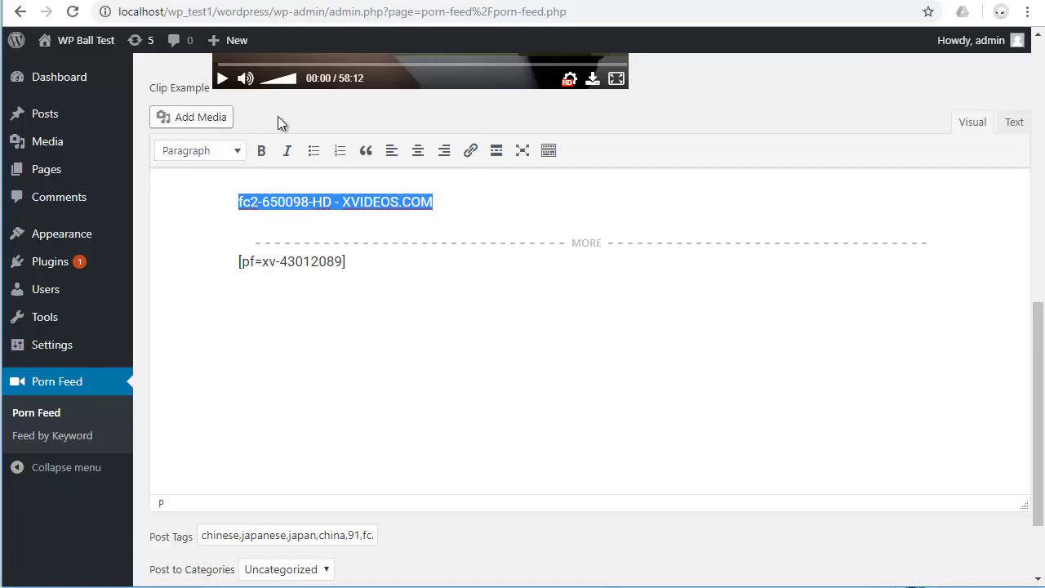
scroll(710, 277, "down", 2)
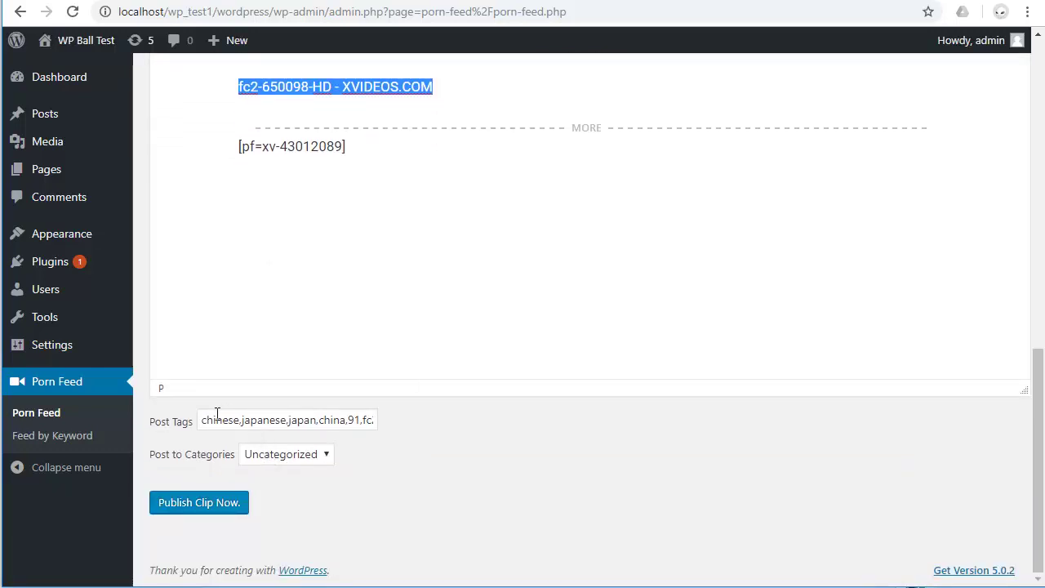
left_click(201, 420)
left_click_drag(201, 420, 396, 420)
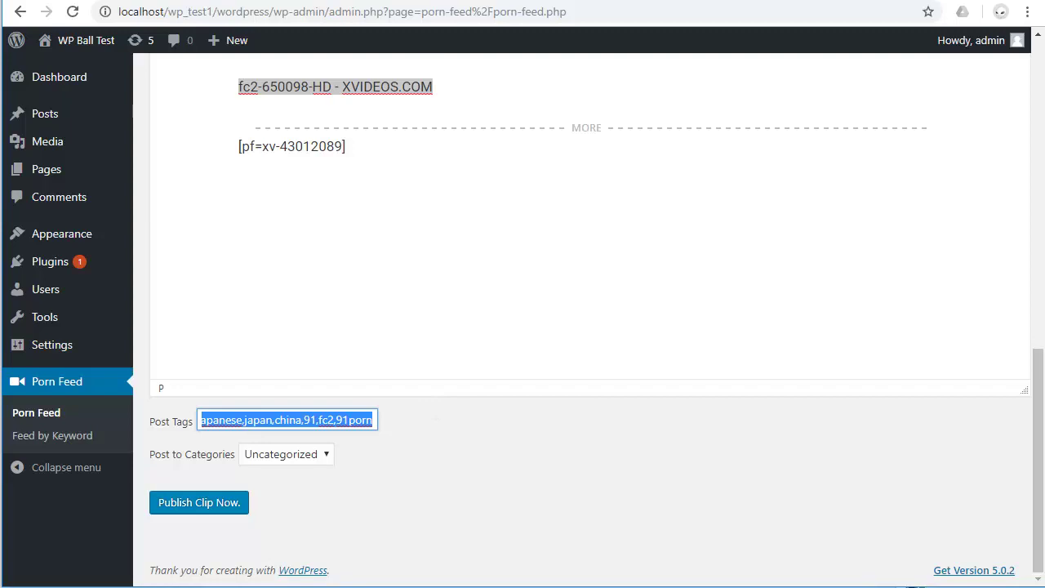
left_click(245, 420)
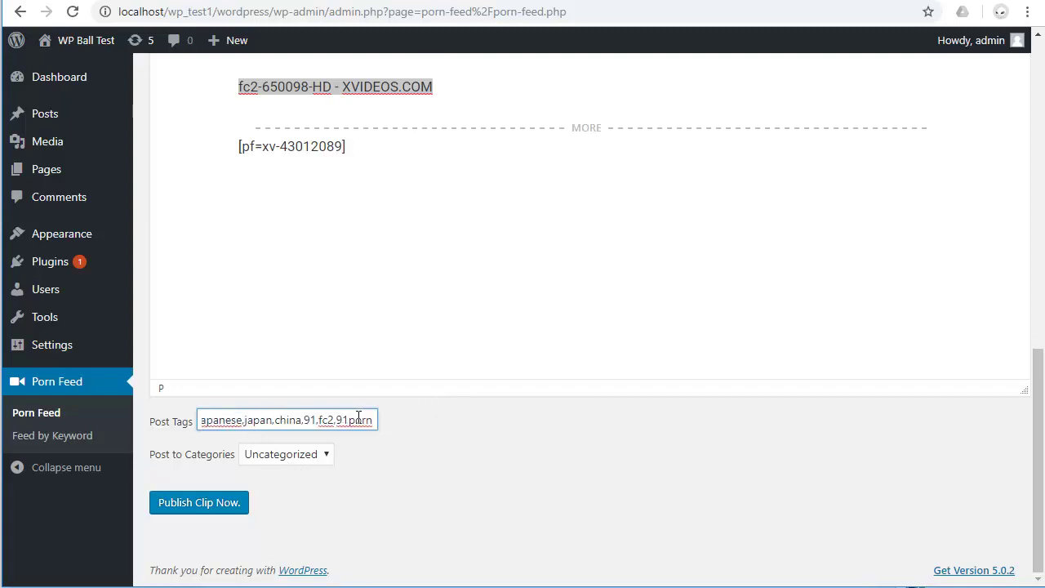
Set the clip's post category to X-videos
left_click(186, 455)
left_click(293, 454)
left_click(297, 490)
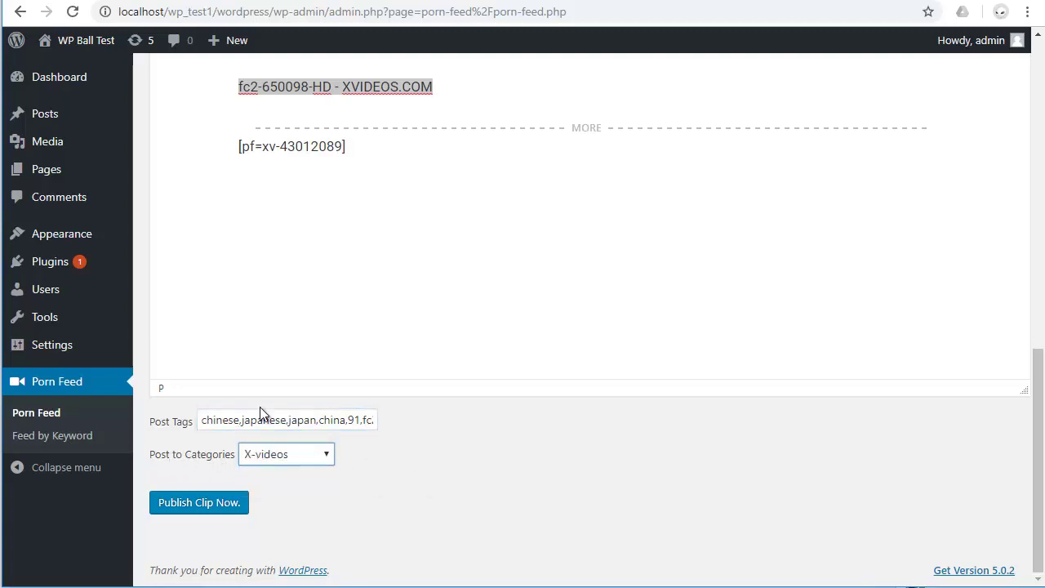
Publish the fetched clip as a post and open that post for editing from the posts list
left_click(214, 500)
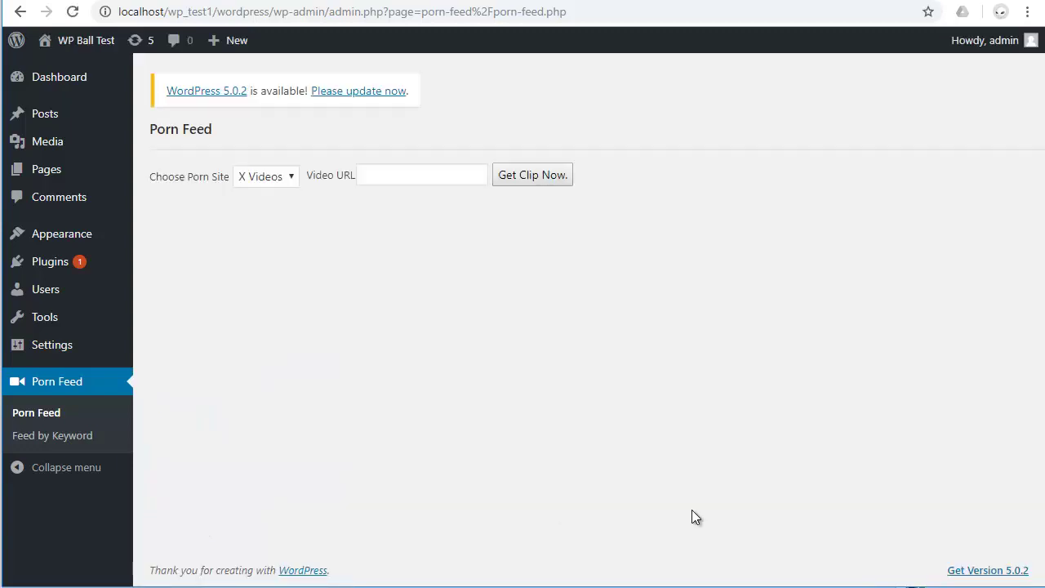
left_click(47, 116)
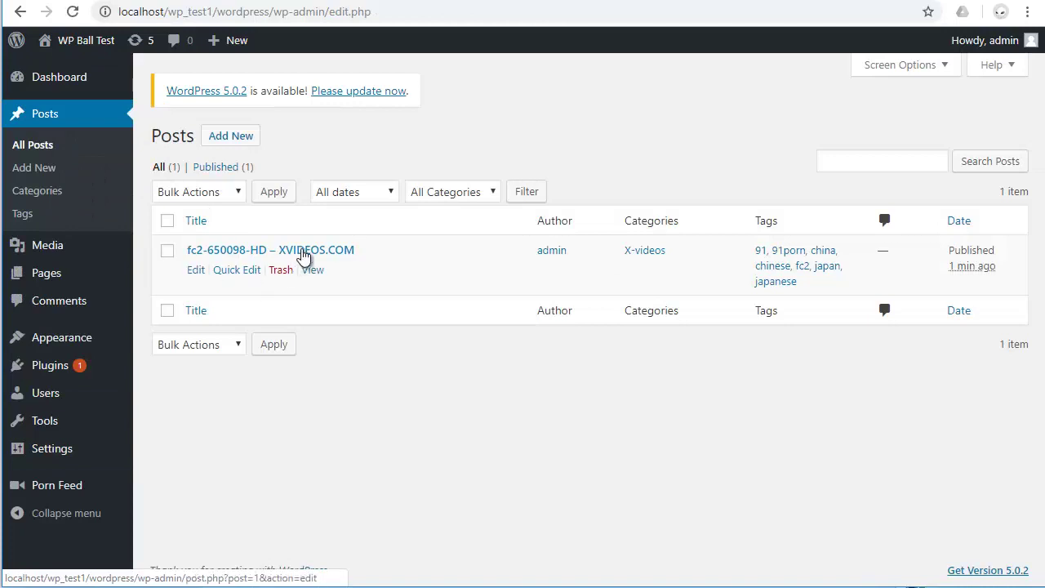
left_click(196, 270)
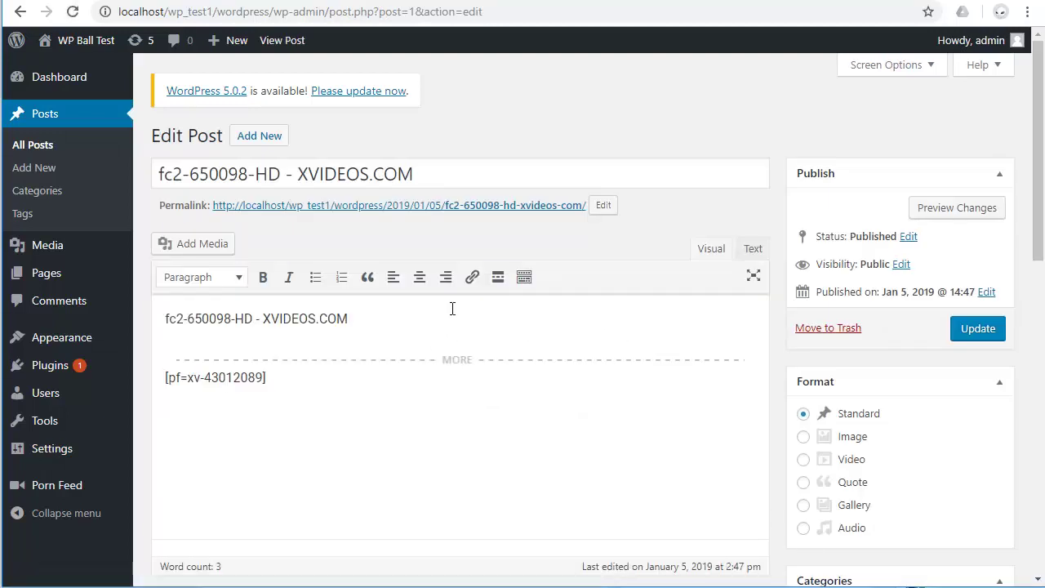
Examine the published post's video shortcode, tags and featured image
left_click_drag(166, 378, 304, 383)
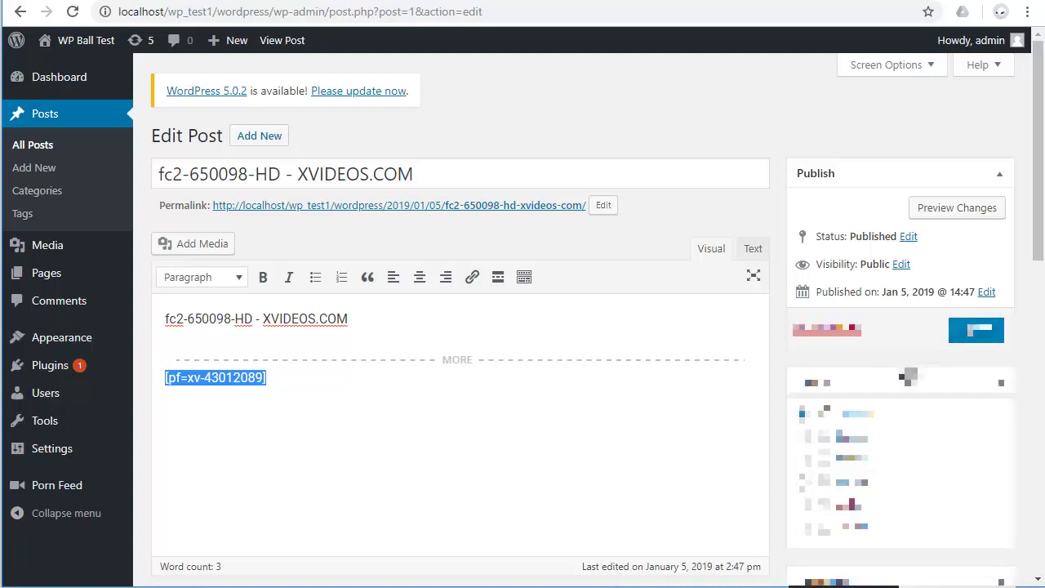
scroll(669, 387, "down", 10)
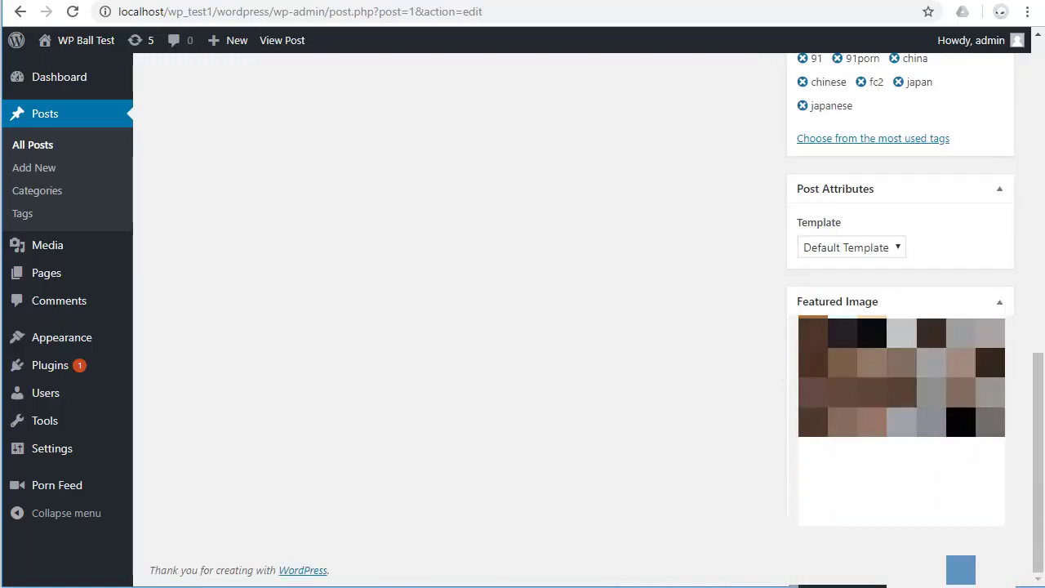
scroll(627, 361, "up", 10)
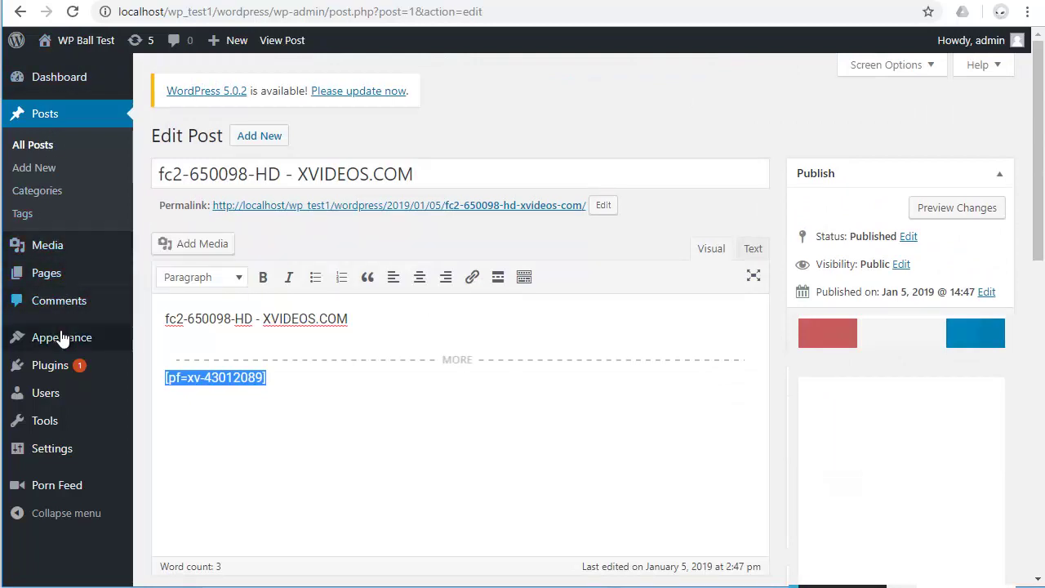
Check the installed themes and view the published post on the site's front page, returning to the themes page
mouse_move(49, 337)
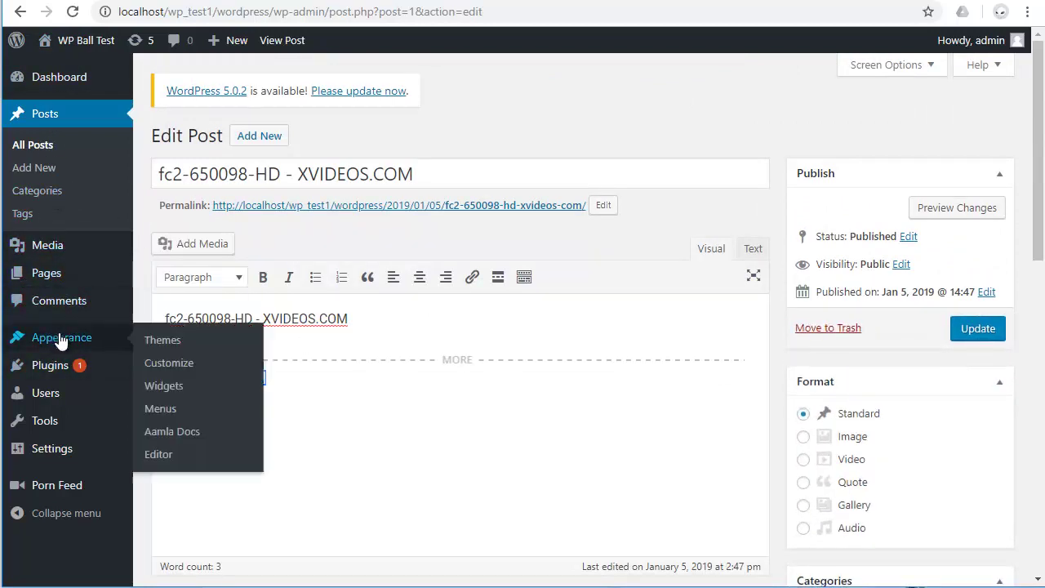
left_click(203, 347)
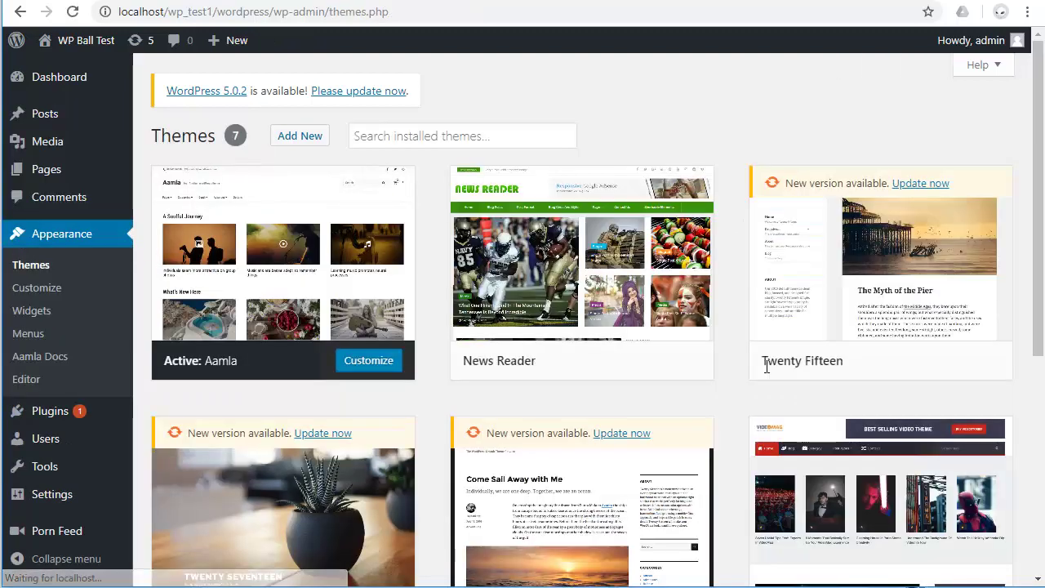
mouse_move(287, 190)
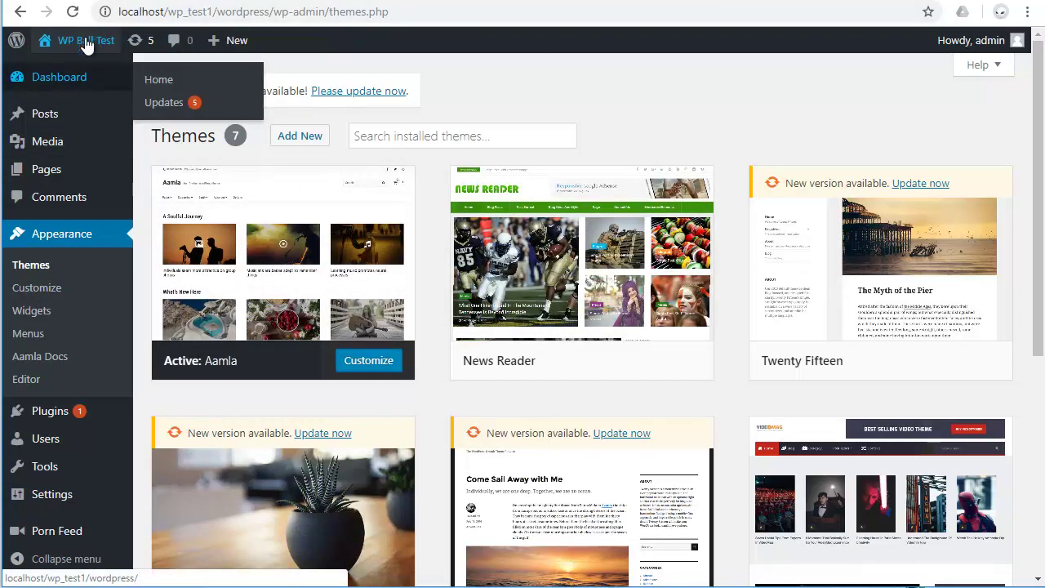
mouse_move(74, 41)
left_click(67, 72)
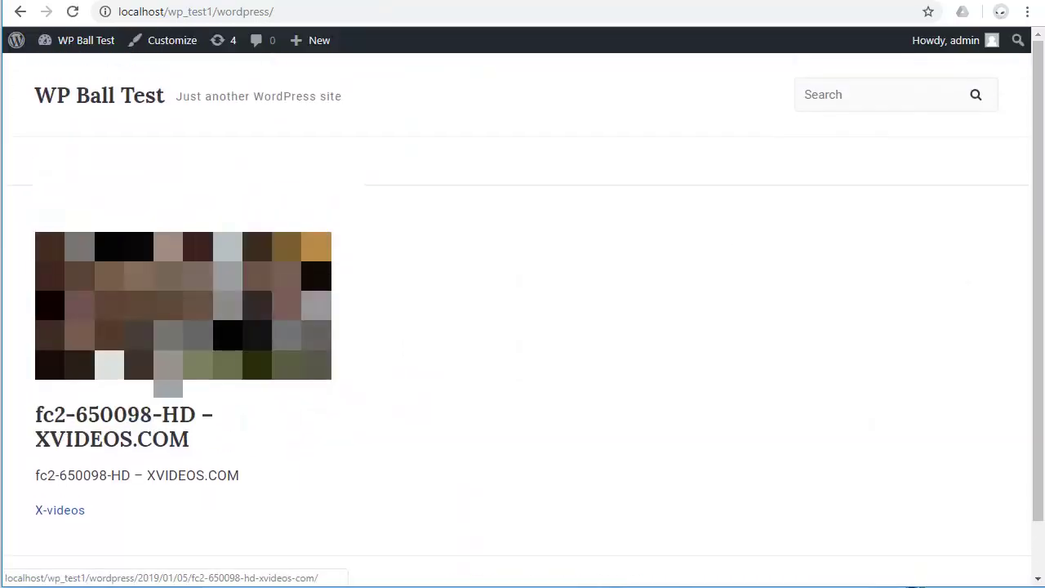
left_click(20, 13)
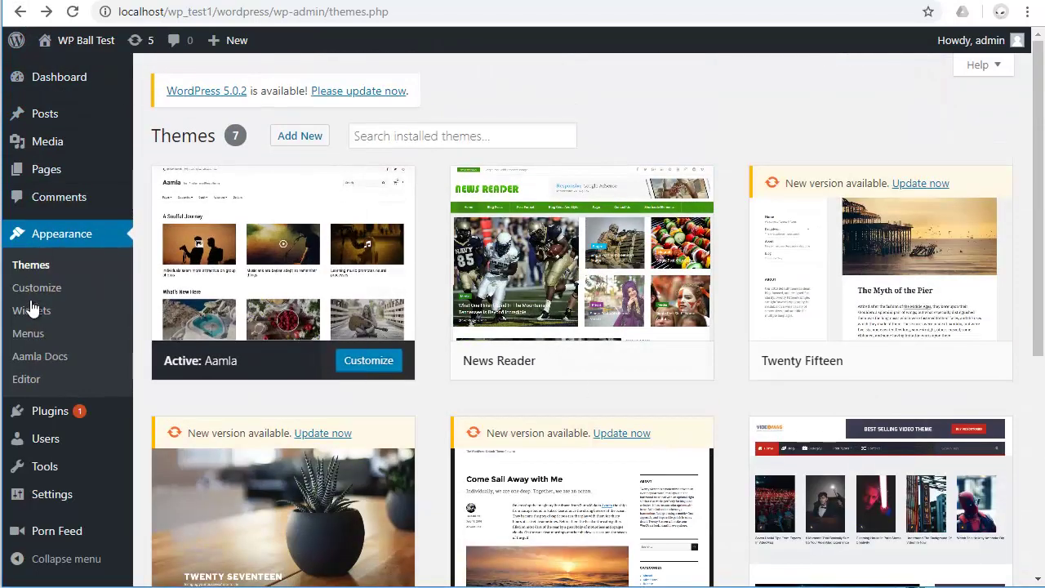
Open Feed by Keyword and find X Videos clips for the keyword "japan big tits"
mouse_move(84, 545)
left_click(204, 539)
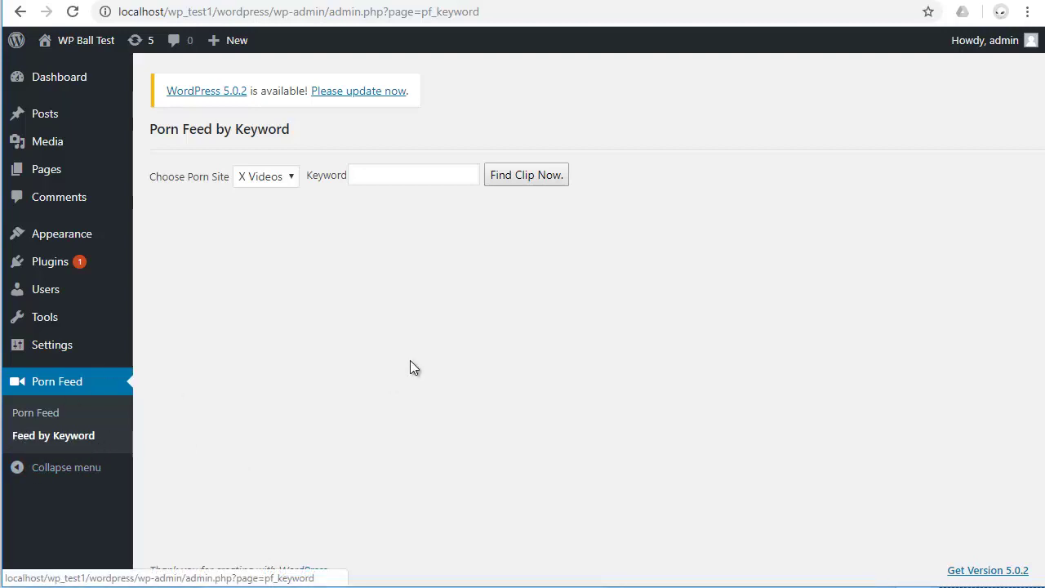
left_click(425, 167)
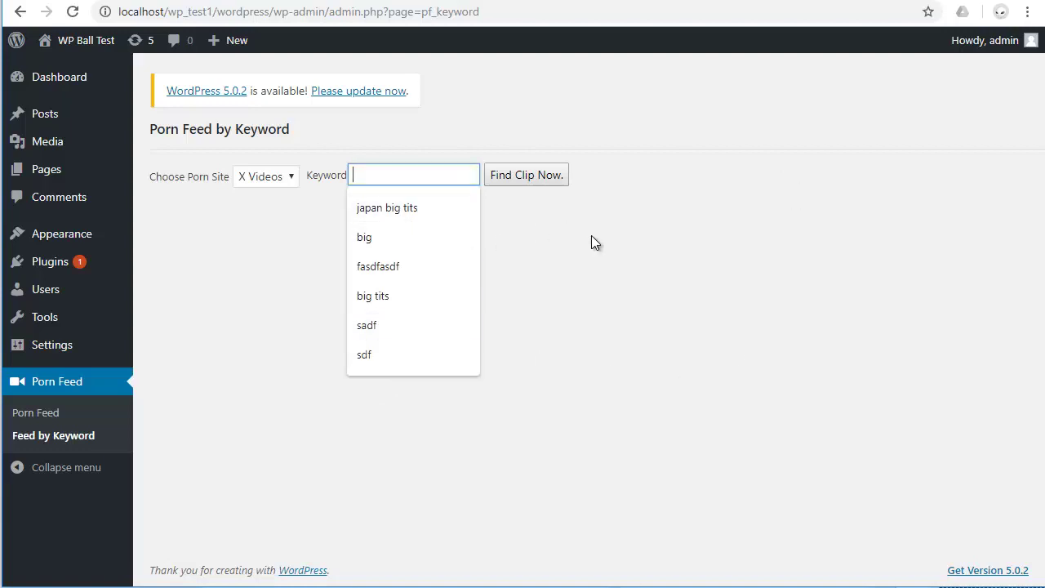
left_click(334, 203)
left_click(400, 175)
left_click(430, 207)
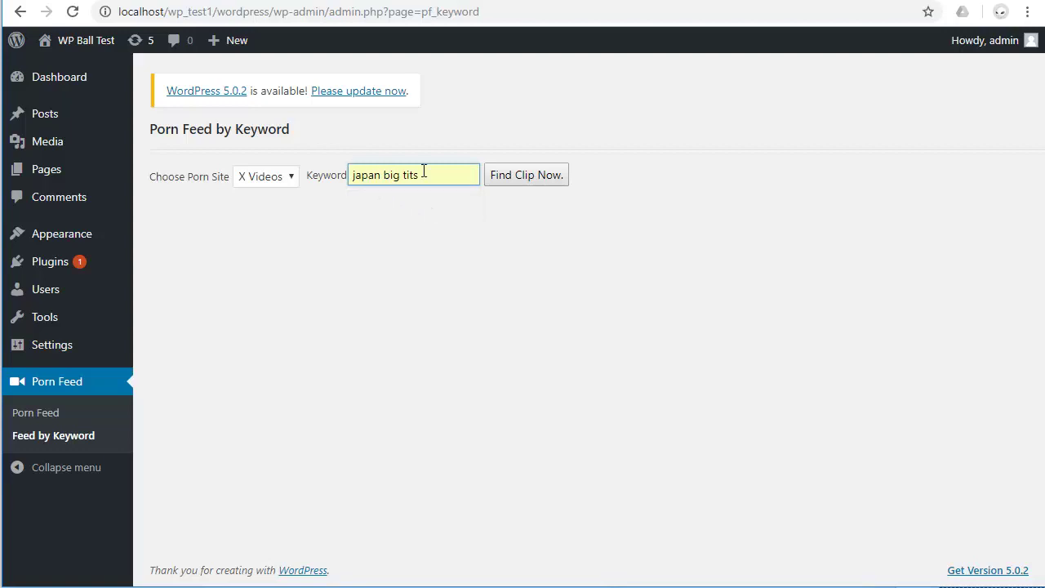
left_click(535, 179)
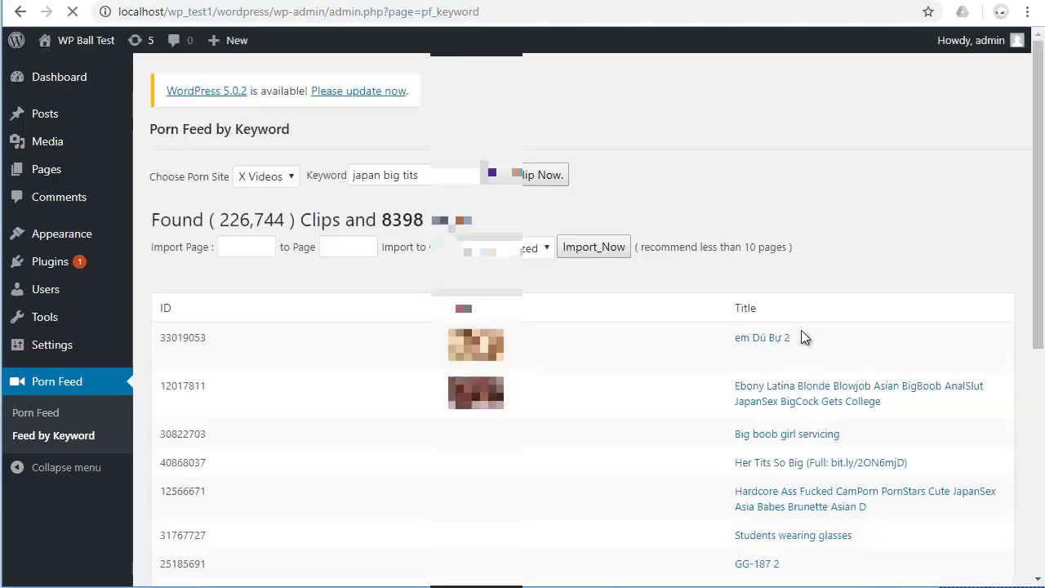
Examine the number of found clips and pages, the recommended import limit and the clip list
left_click_drag(219, 221, 285, 222)
left_click_drag(383, 220, 423, 220)
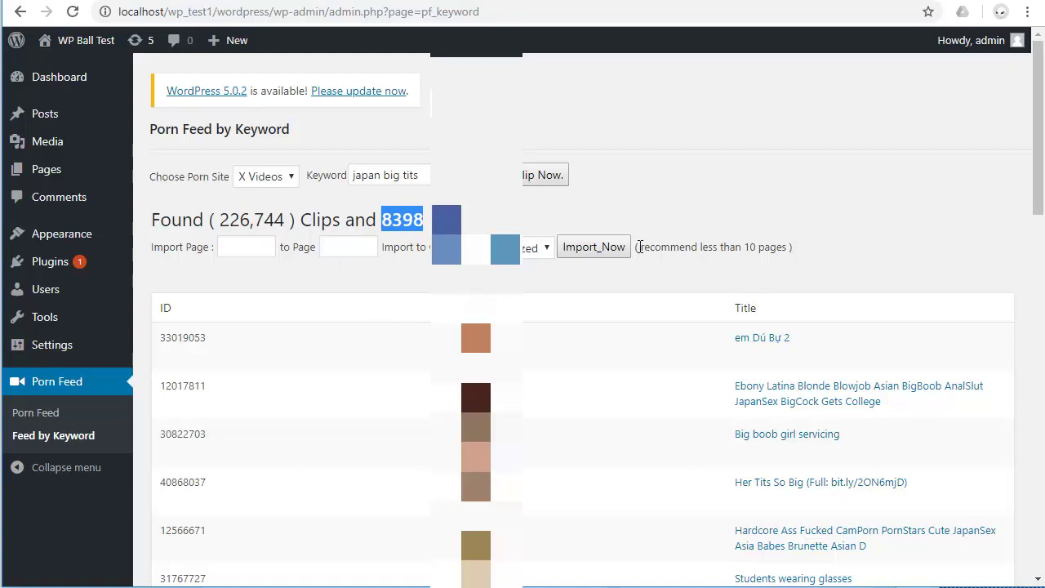
left_click_drag(640, 247, 784, 249)
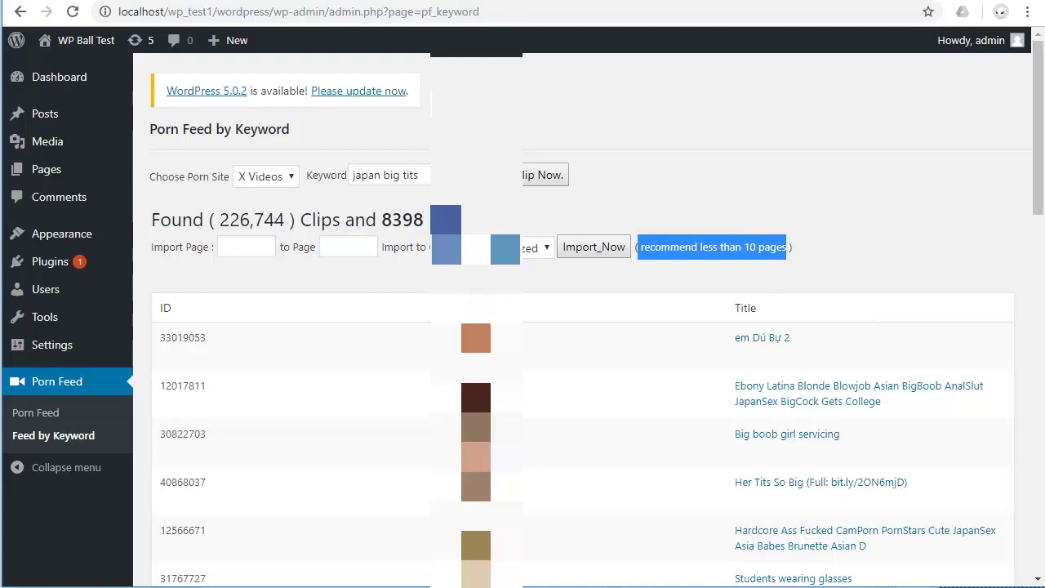
scroll(588, 319, "down", 5)
scroll(588, 319, "up", 5)
Set the import range from page 1 to page 1 and choose the destination category other than the default
left_click(236, 245)
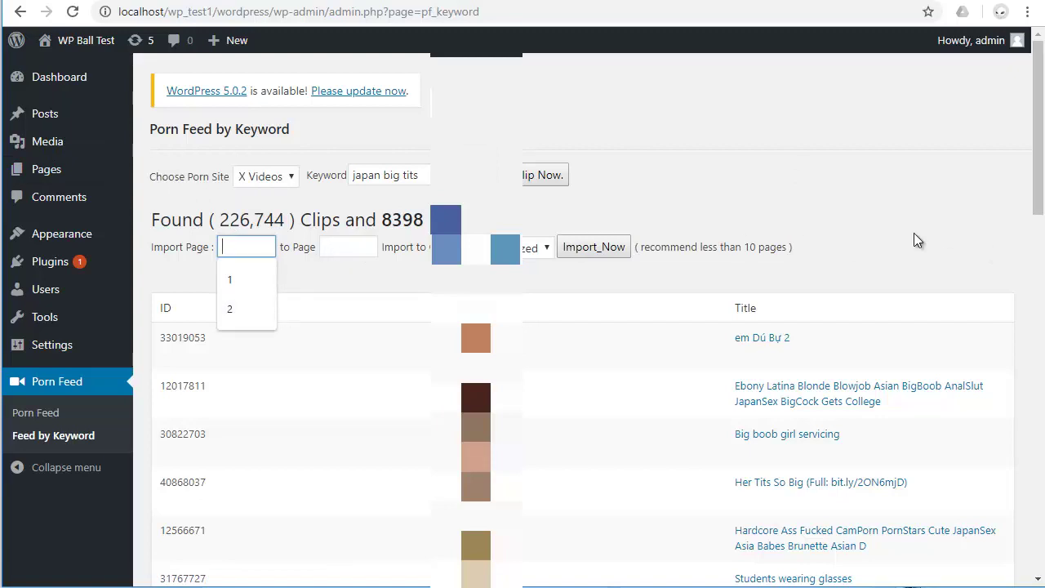
left_click(252, 248)
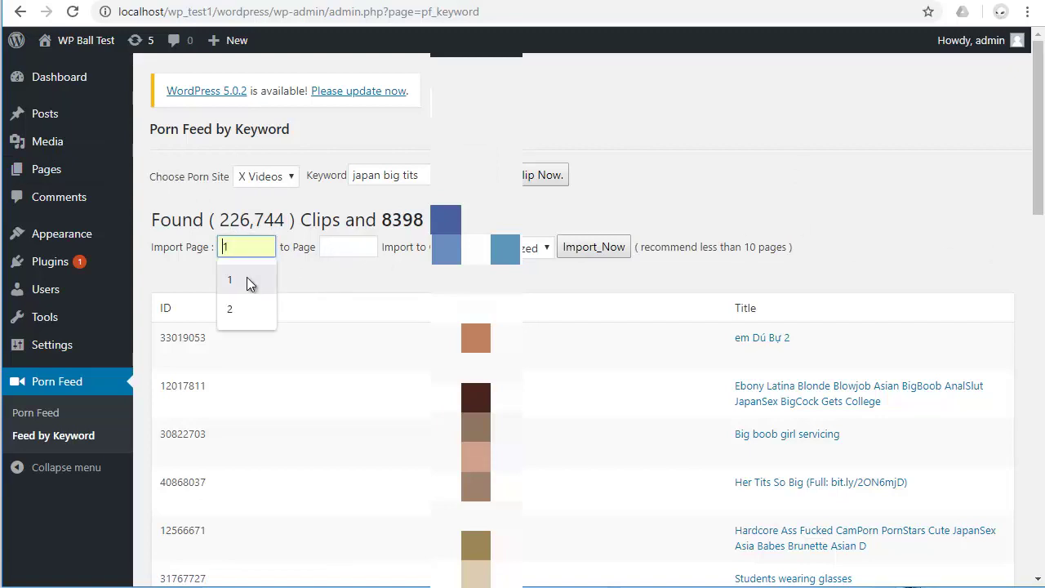
left_click(249, 280)
left_click(359, 250)
left_click(356, 277)
left_click(539, 248)
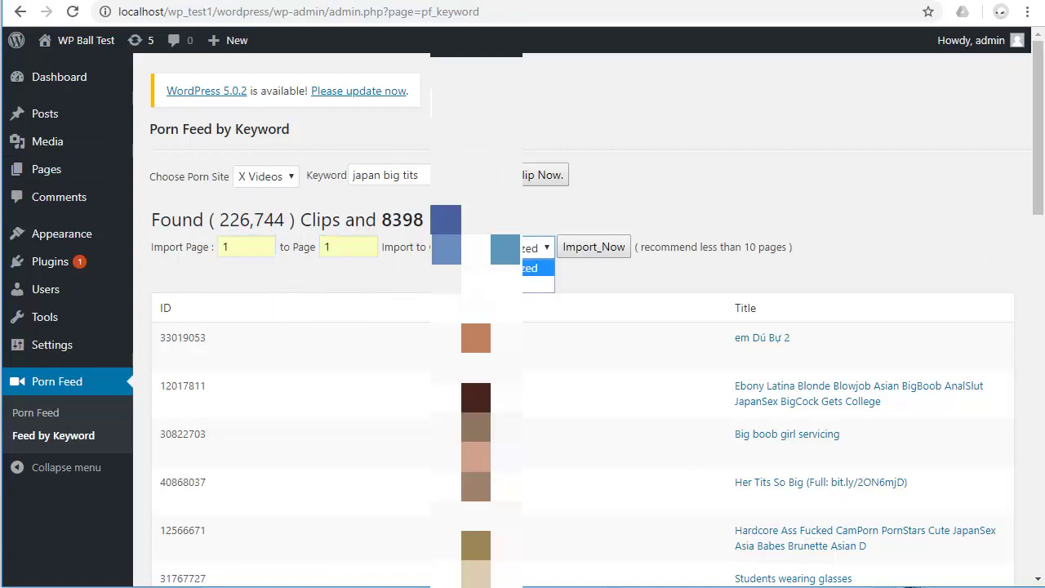
left_click(539, 268)
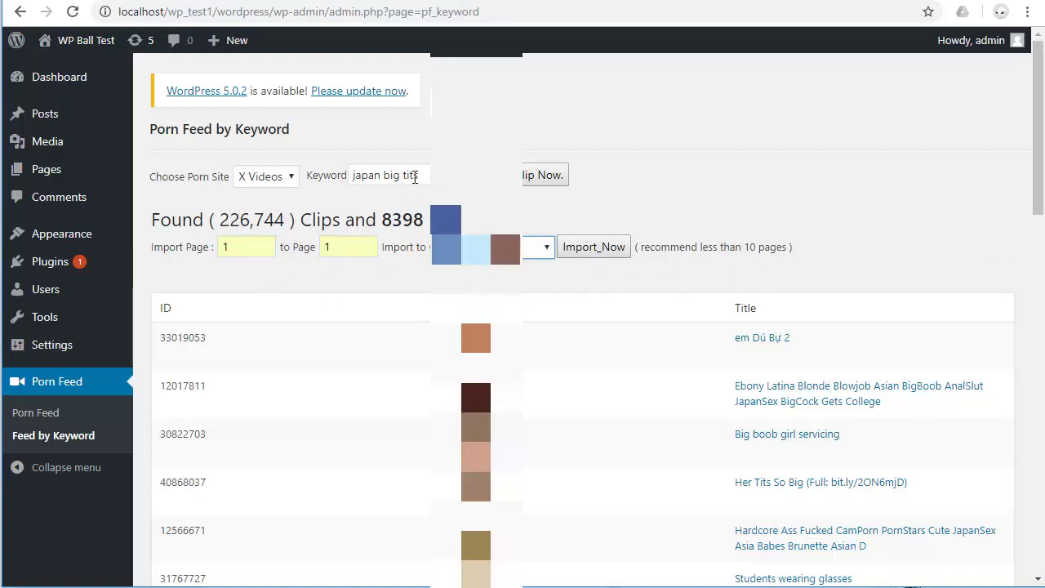
Review the listed clips against the keyword and import the selected page of results
left_click_drag(414, 178, 315, 172)
left_click(744, 162)
scroll(626, 277, "down", 5)
scroll(625, 278, "up", 5)
scroll(355, 369, "down", 9)
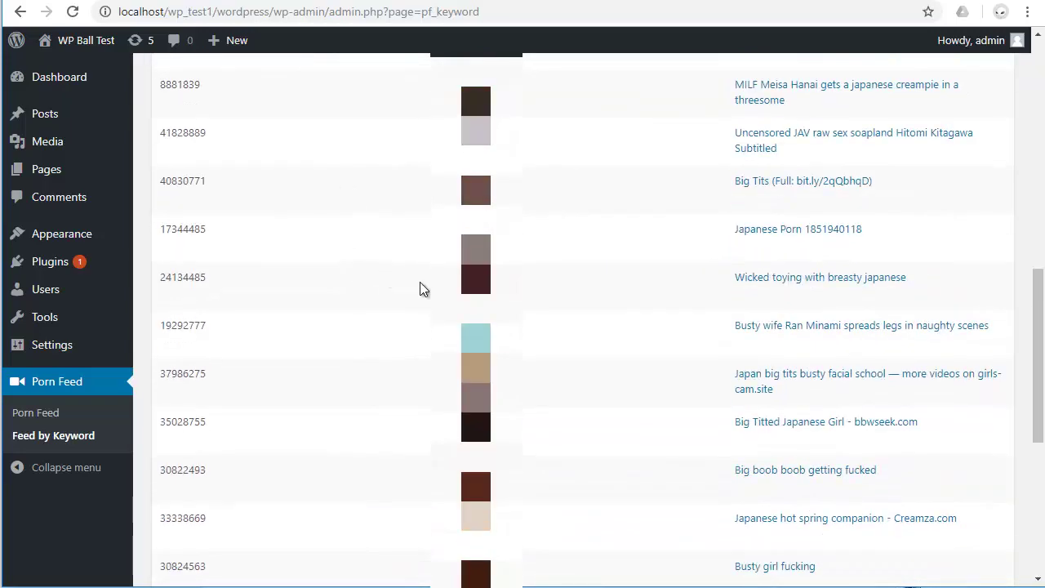
scroll(752, 297, "down", 5)
scroll(793, 369, "up", 5)
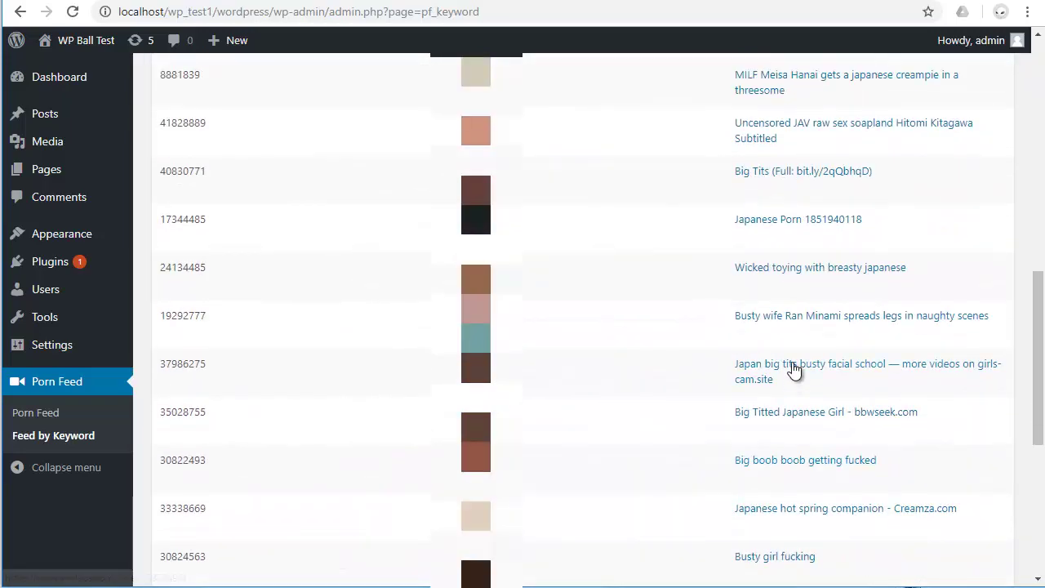
scroll(417, 343, "down", 4)
scroll(819, 431, "down", 1)
scroll(752, 367, "up", 5)
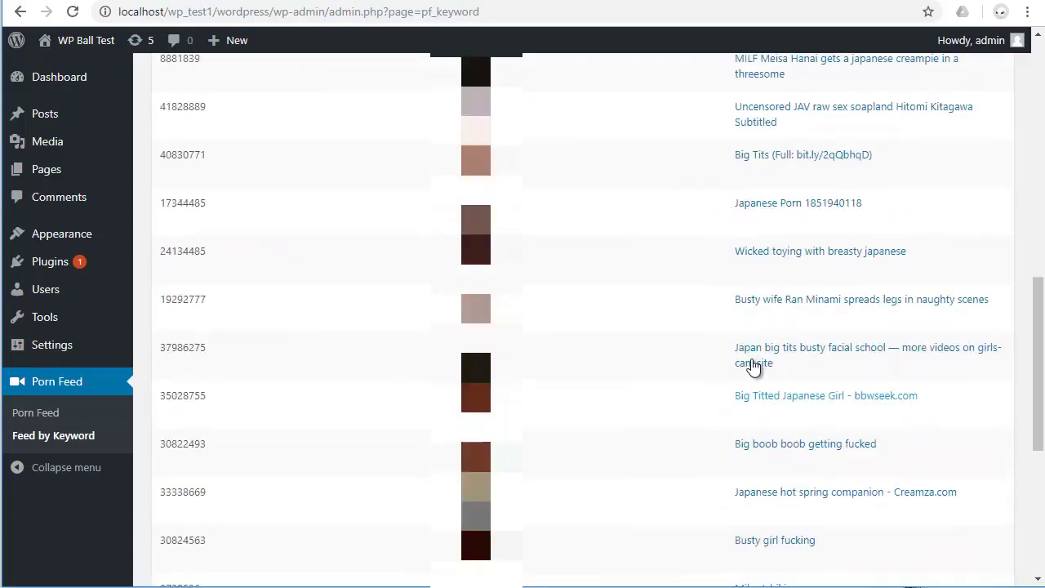
scroll(699, 327, "up", 10)
scroll(414, 241, "down", 2)
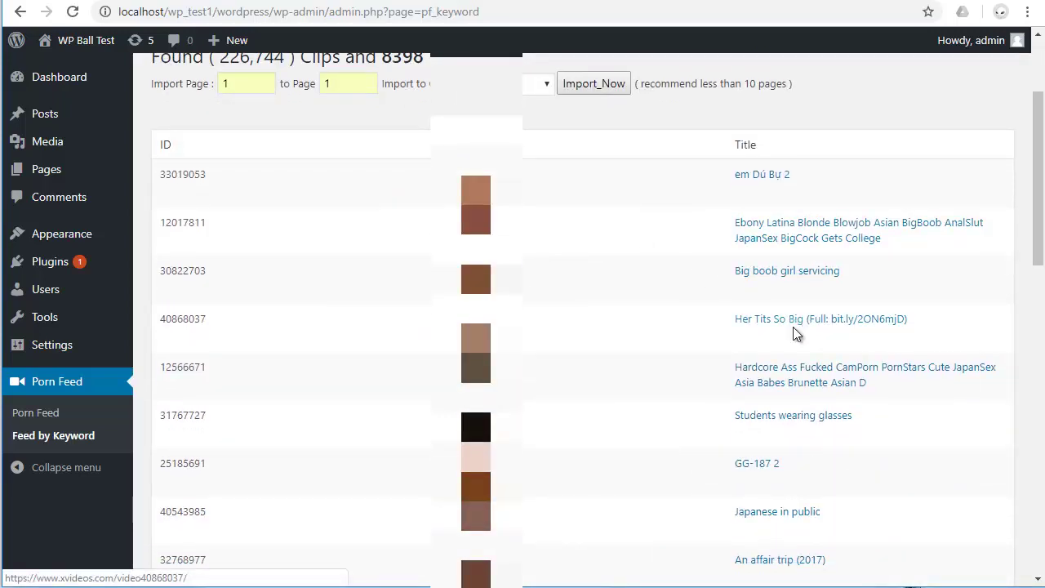
scroll(735, 320, "up", 2)
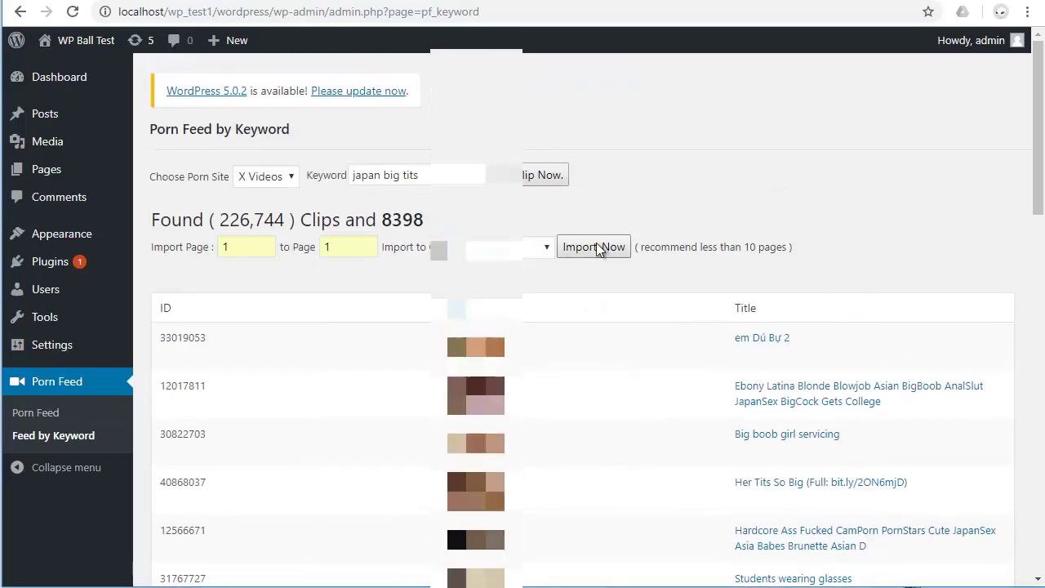
left_click(593, 246)
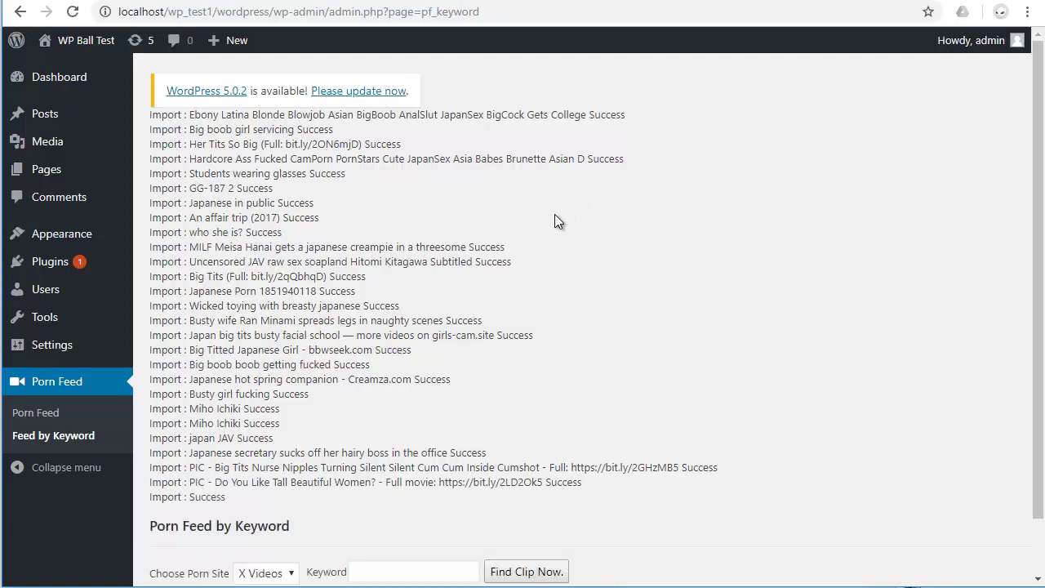
Examine the import log to check the import status of each clip
scroll(554, 228, "down", 1)
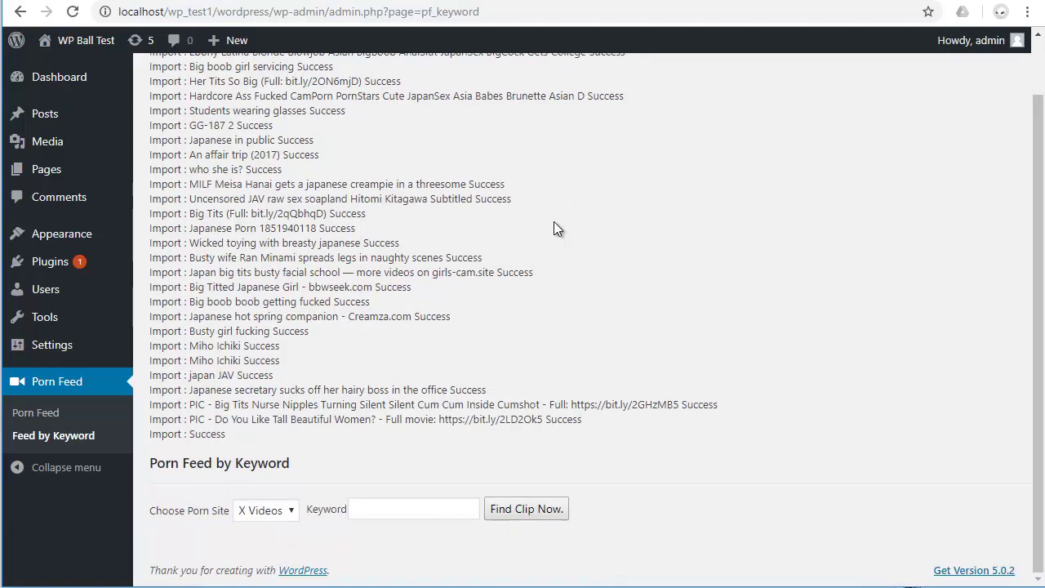
scroll(570, 216, "up", 1)
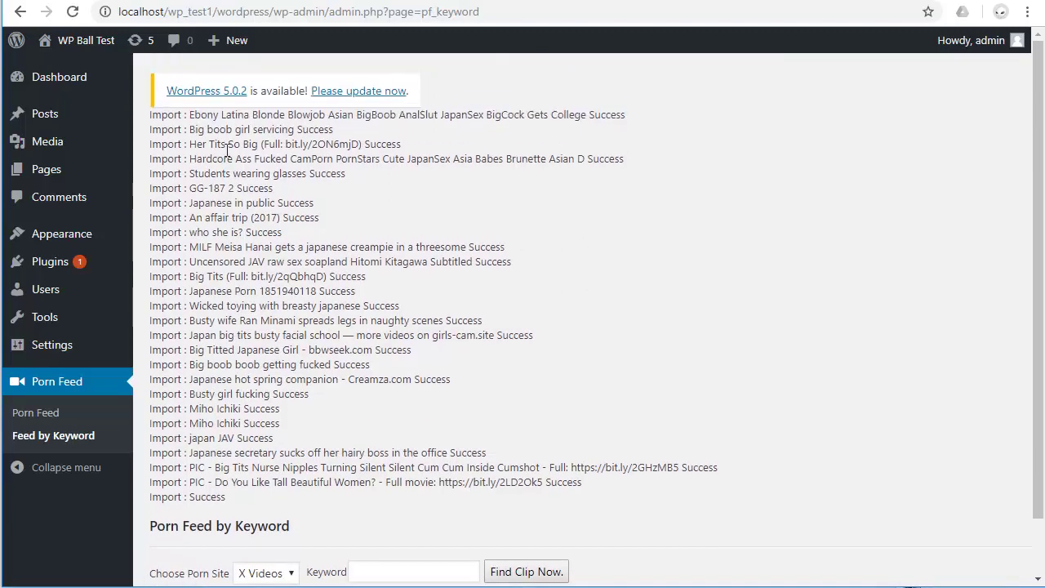
left_click_drag(154, 115, 599, 490)
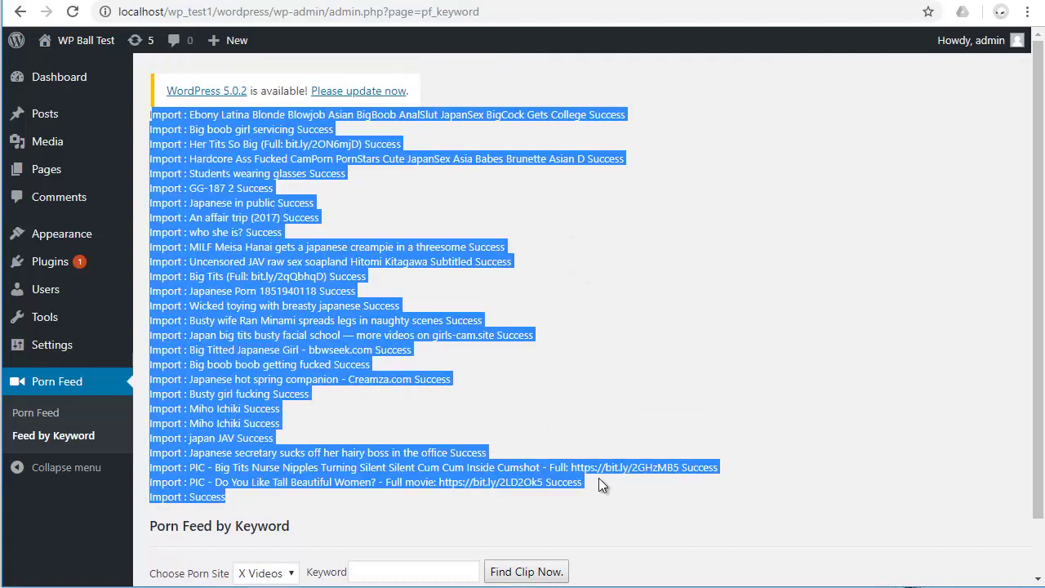
left_click(604, 432)
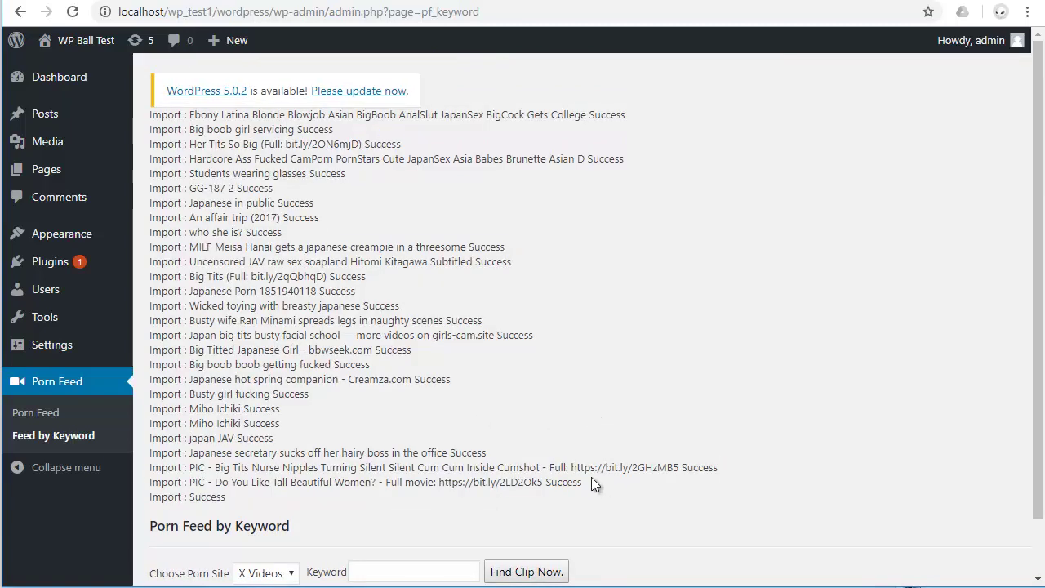
left_click_drag(302, 493, 323, 247)
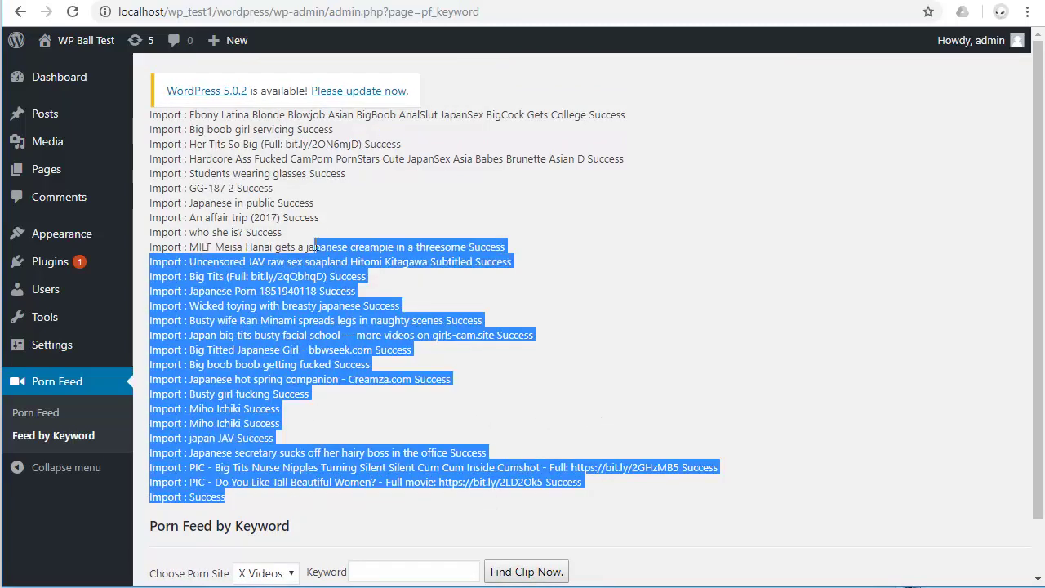
left_click(323, 246)
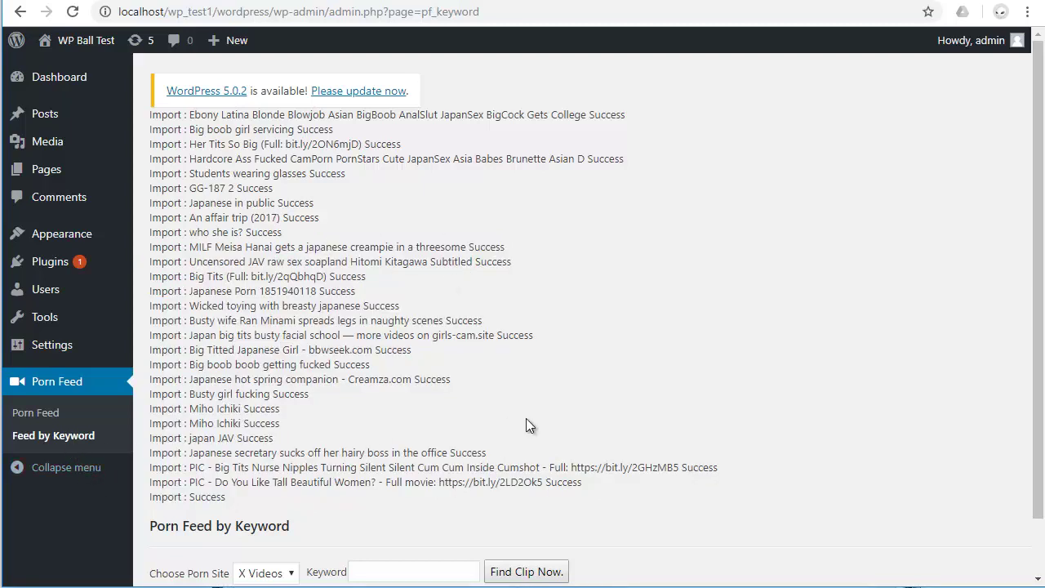
left_click_drag(163, 115, 589, 466)
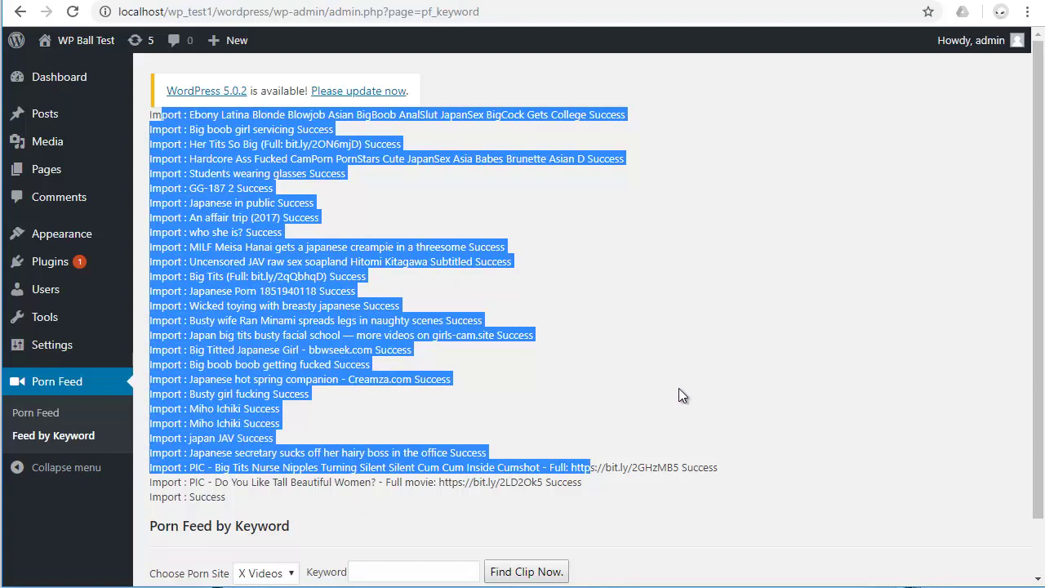
scroll(674, 389, "down", 1)
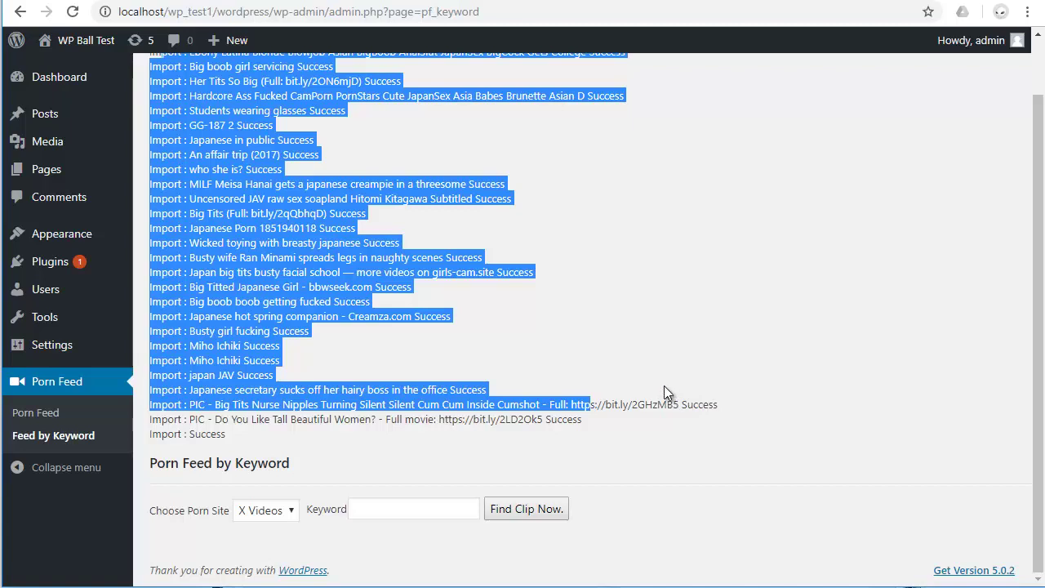
Go through the clip titles listed in the import log together with their individual import results
left_click(236, 189)
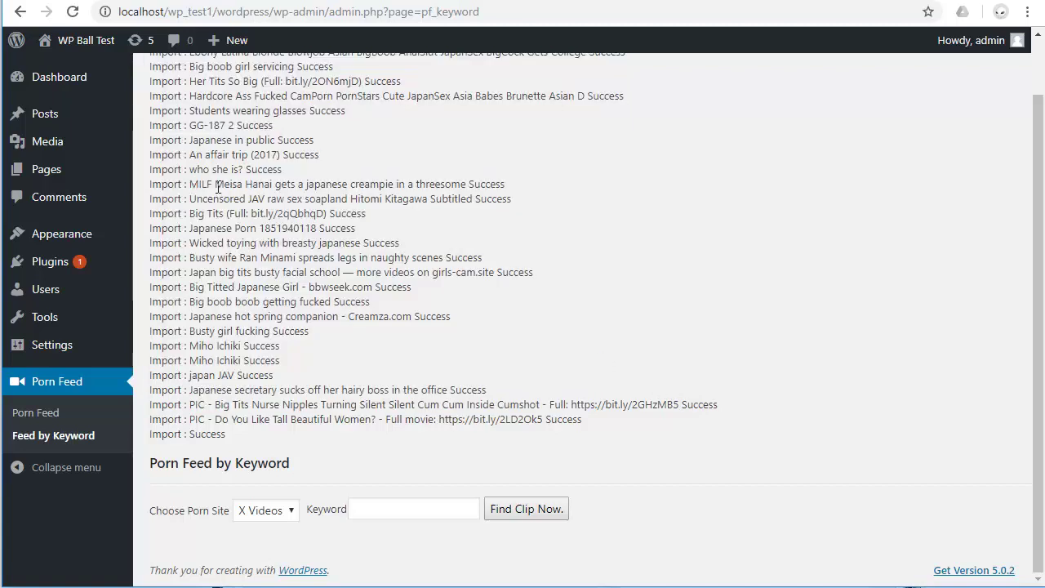
left_click_drag(192, 185, 542, 196)
left_click(272, 231)
left_click_drag(161, 96, 447, 253)
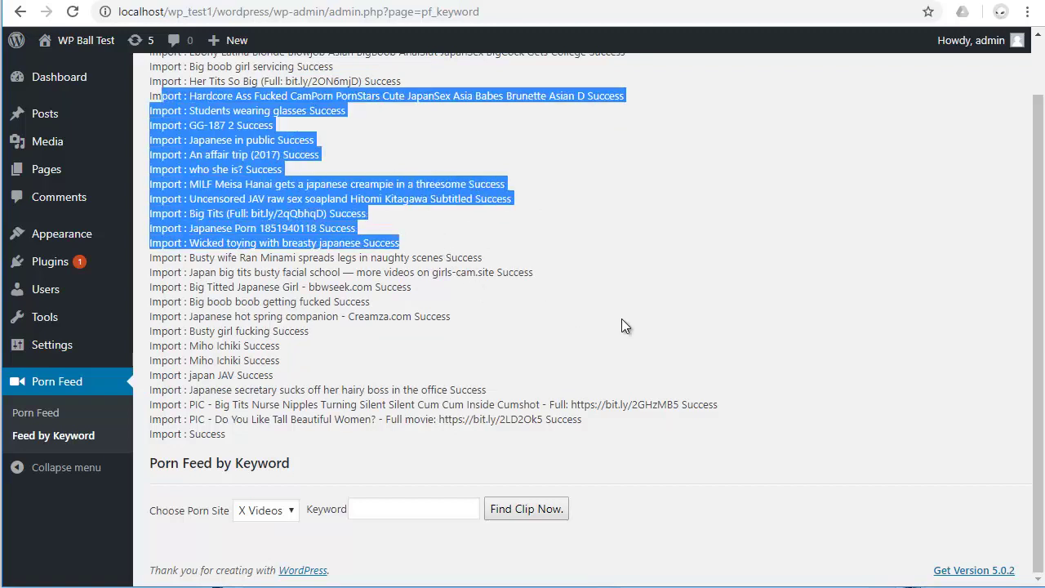
left_click_drag(510, 419, 410, 235)
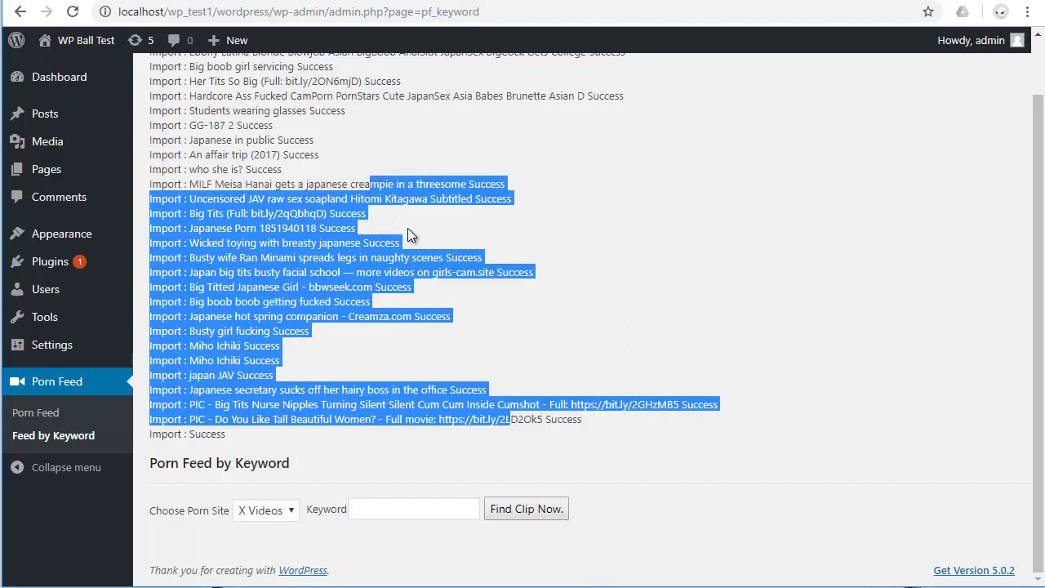
scroll(407, 235, "up", 2)
left_click_drag(184, 144, 596, 321)
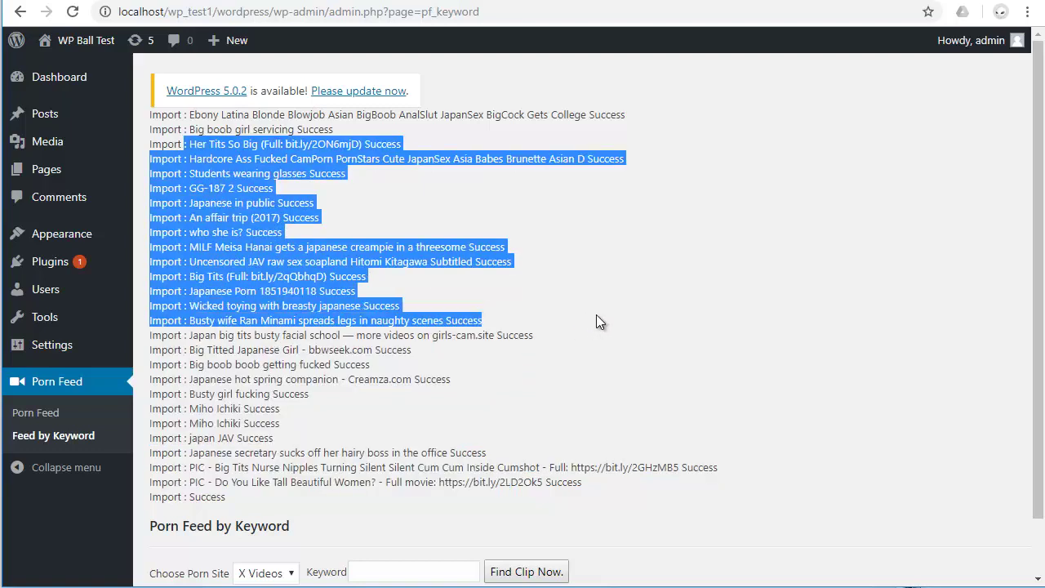
left_click(600, 327)
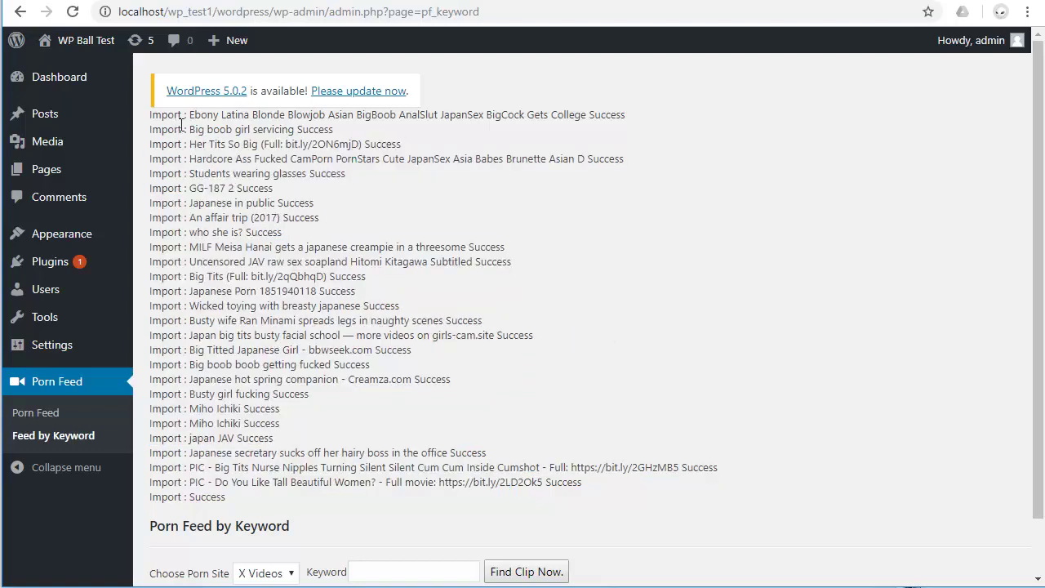
left_click_drag(181, 124, 401, 322)
left_click(401, 322)
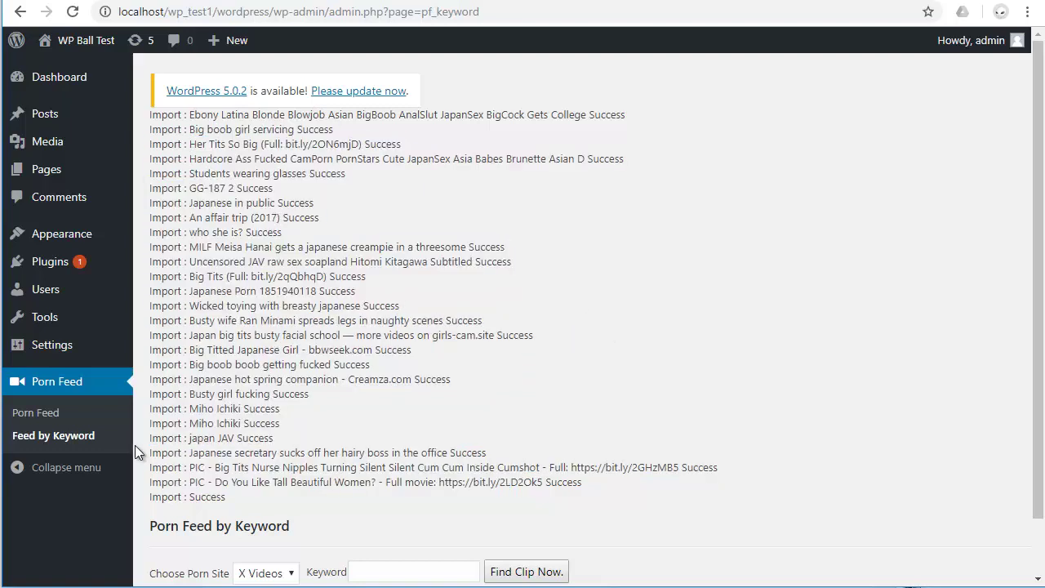
Look over the list of all posts to check the imported clips' titles, categories and publication dates
left_click(76, 392)
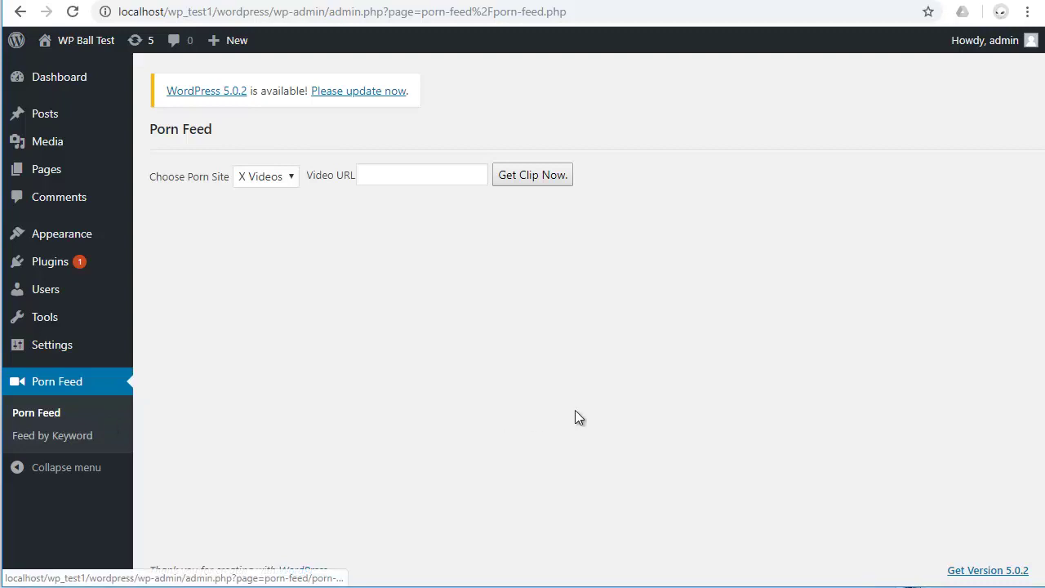
left_click(48, 439)
left_click(46, 116)
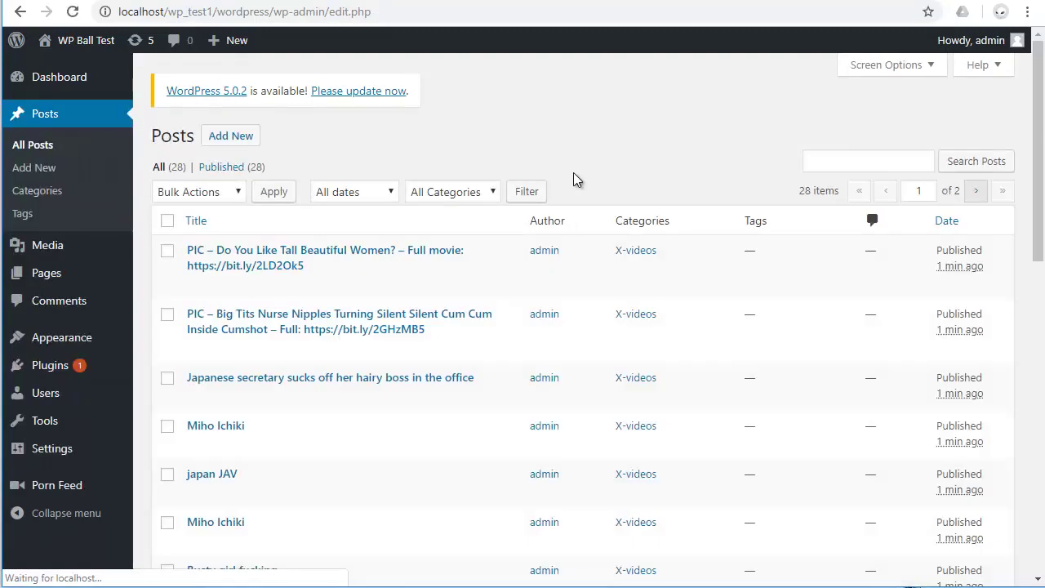
scroll(294, 343, "down", 7)
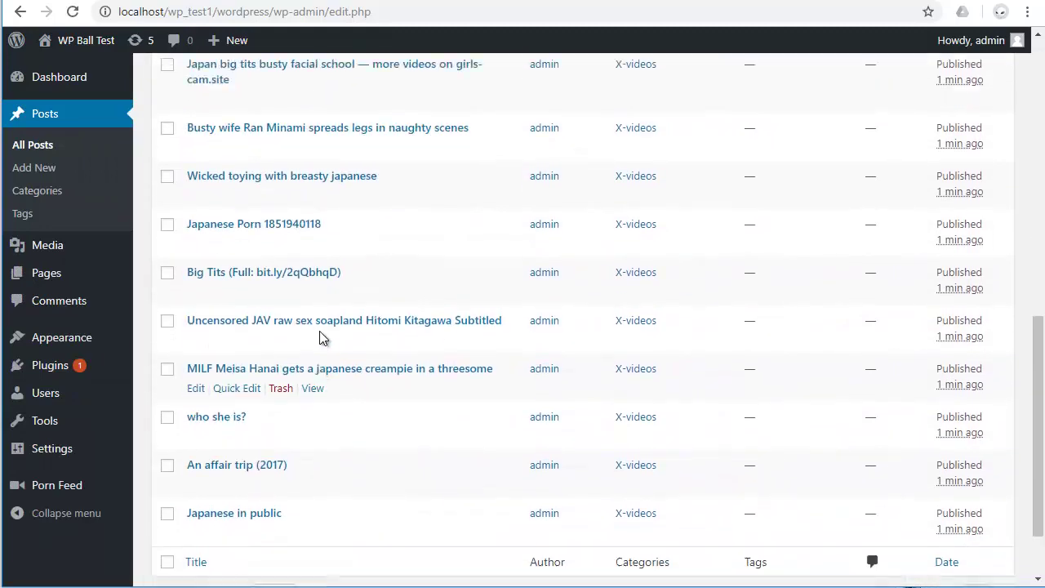
scroll(322, 339, "up", 7)
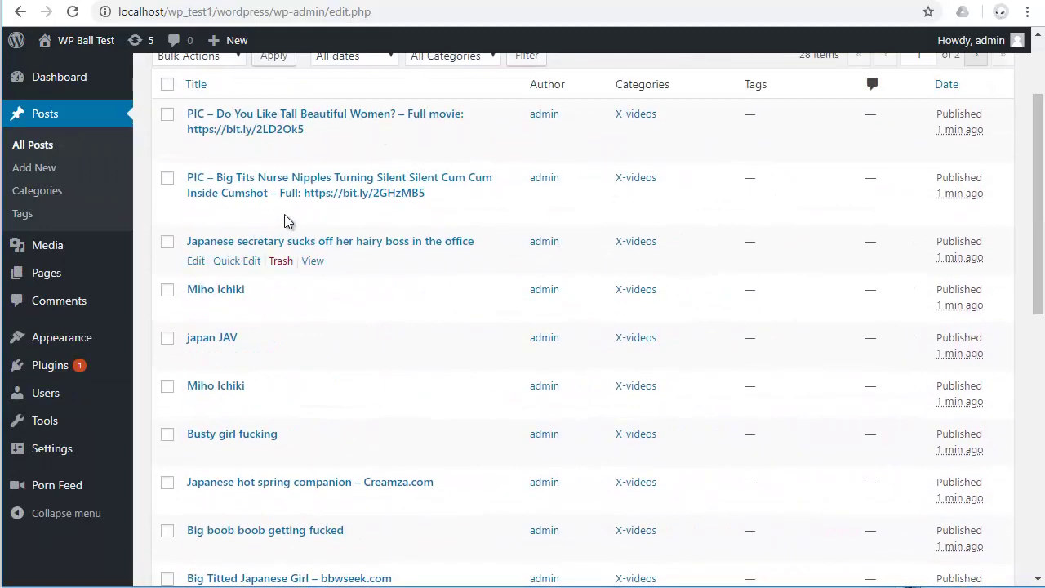
scroll(269, 245, "up", 2)
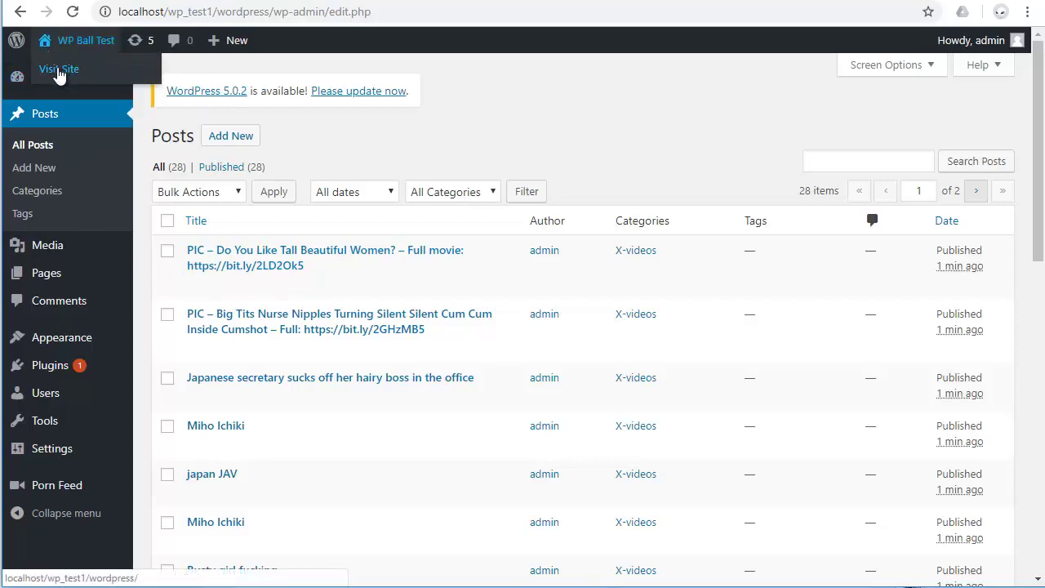
Open the public site separately from the admin page and review how the imported clip posts appear on it
right_click(55, 69)
left_click(106, 77)
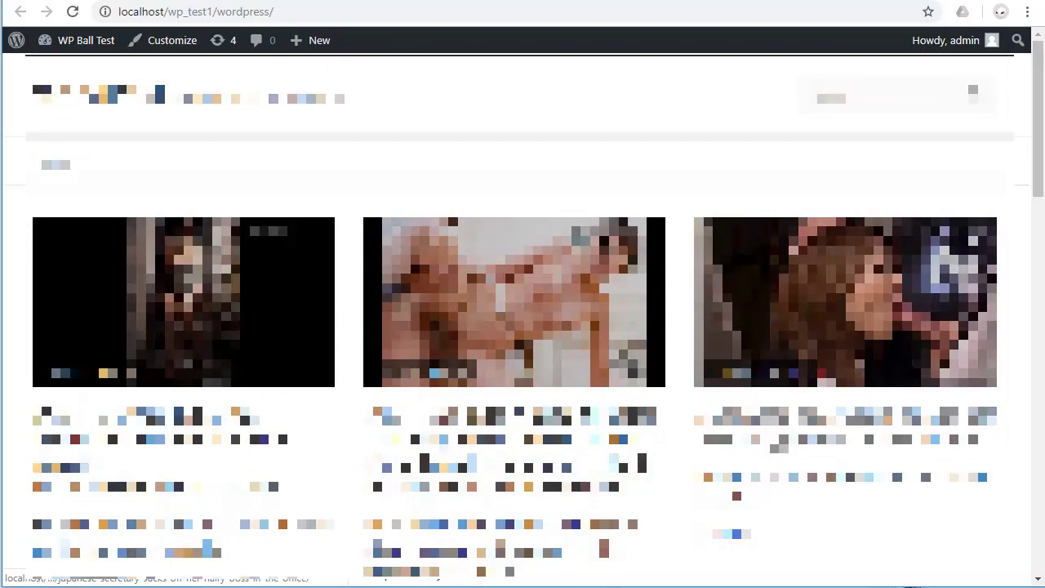
scroll(522, 310, "down", 8)
scroll(523, 310, "down", 6)
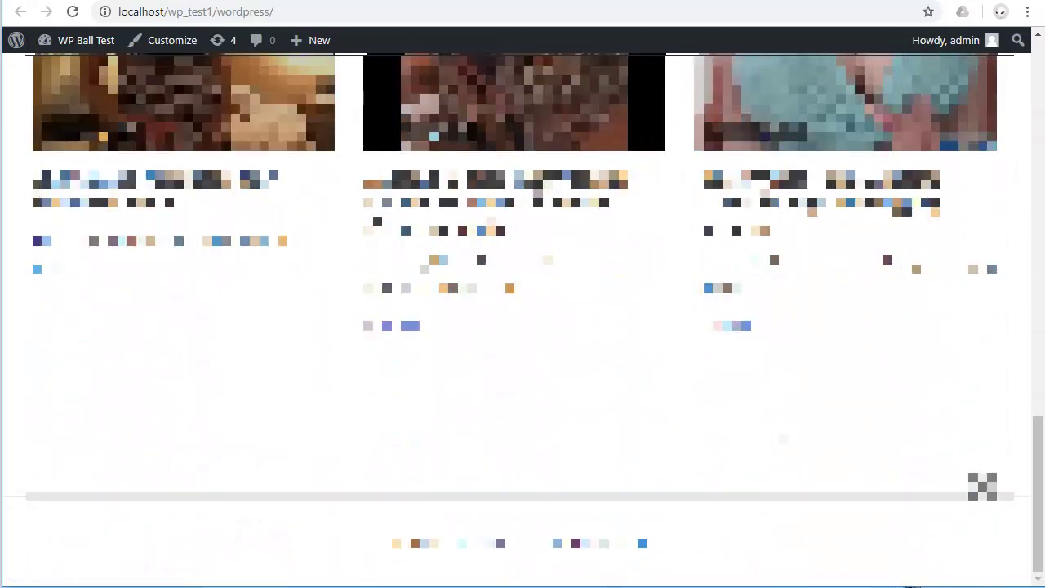
scroll(548, 438, "up", 15)
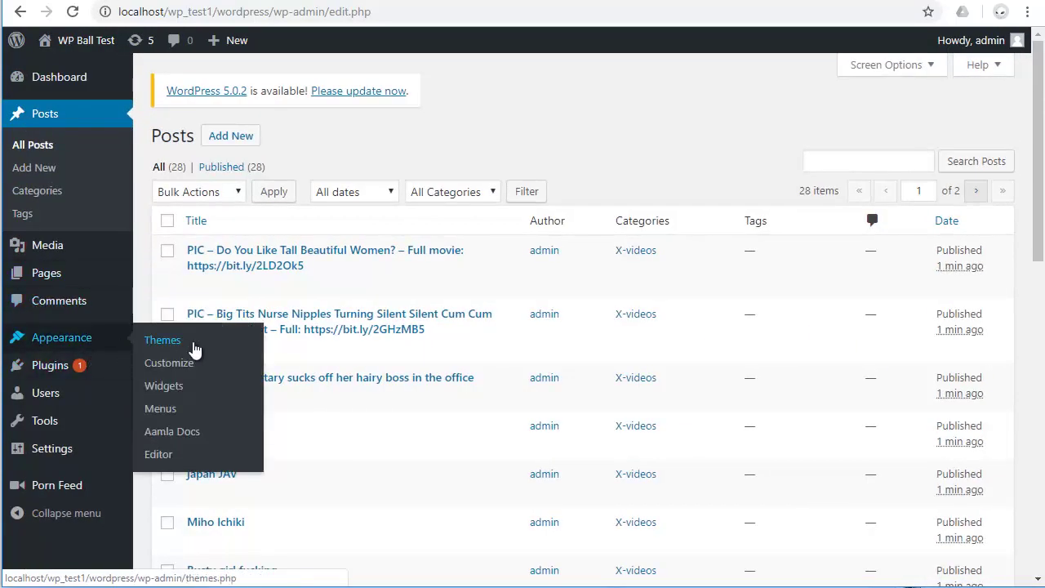
Activate the VideoStories theme from the installed themes
left_click(195, 348)
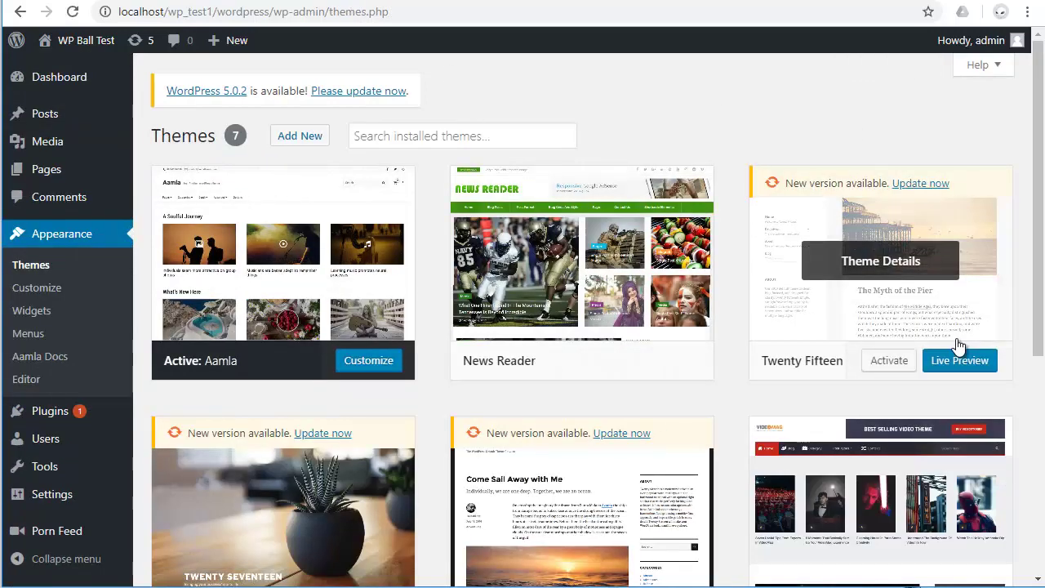
scroll(960, 347, "down", 3)
scroll(466, 310, "down", 3)
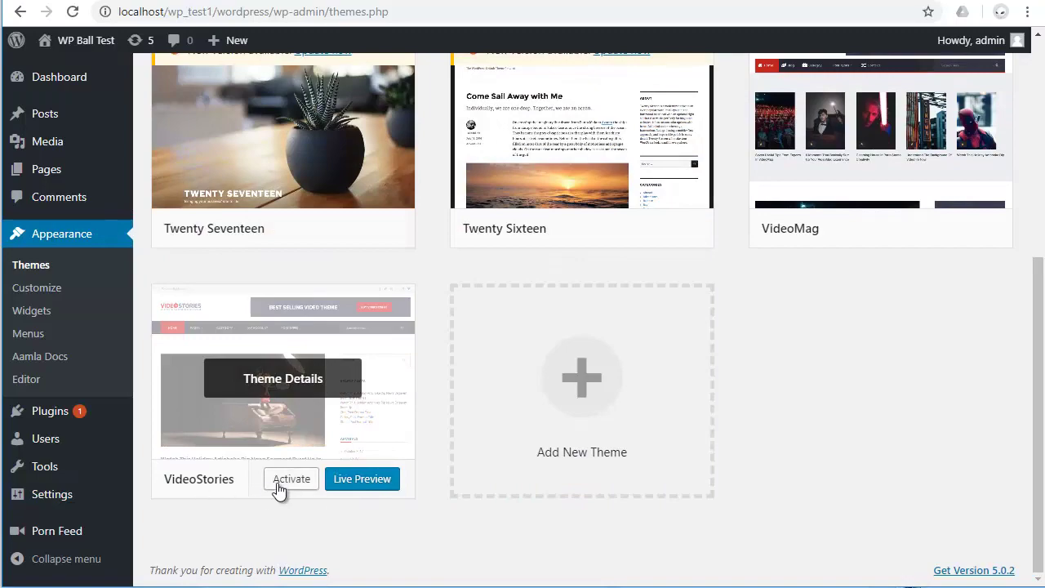
left_click(303, 482)
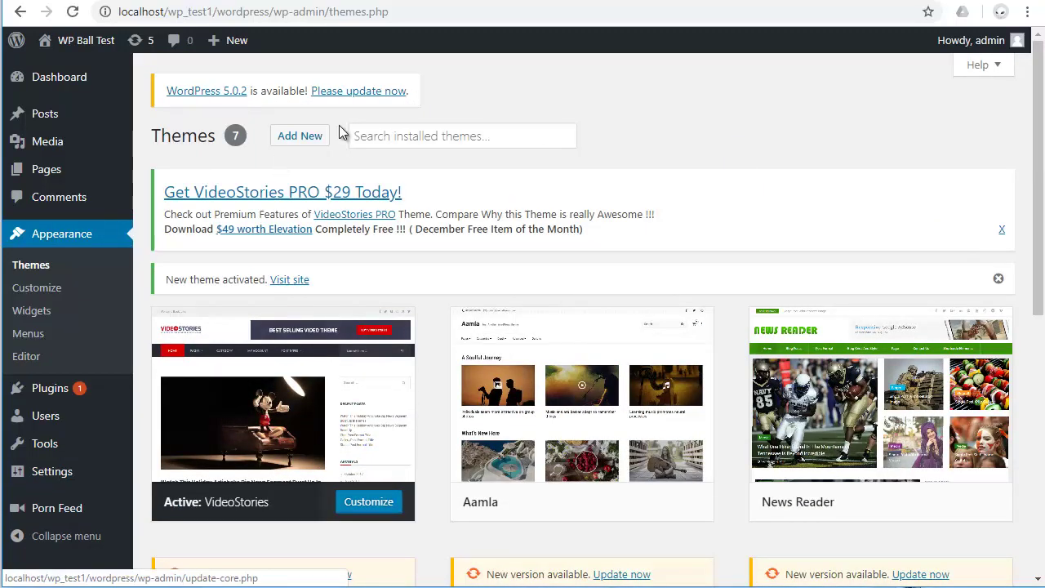
Check how the clip posts look on the public site with VideoStories, and return to look through the installed themes
left_click(85, 40)
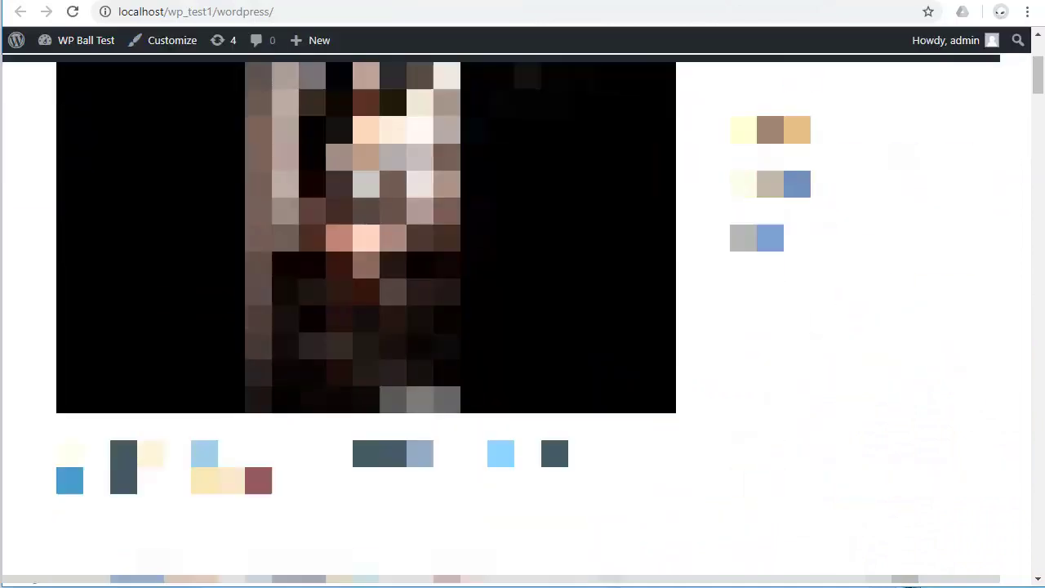
scroll(365, 327, "down", 15)
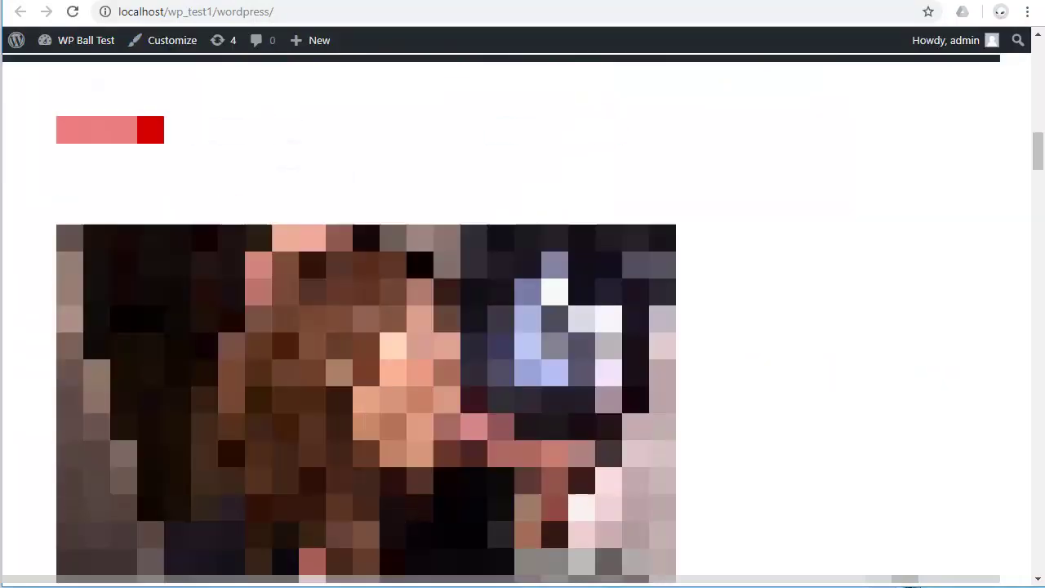
scroll(366, 327, "down", 4)
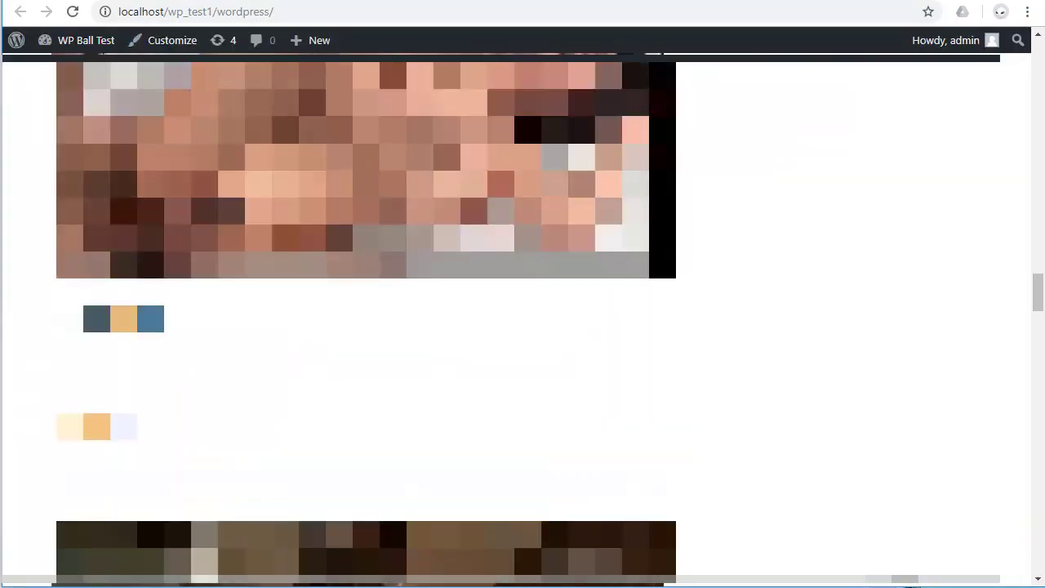
mouse_move(86, 40)
left_click(61, 91)
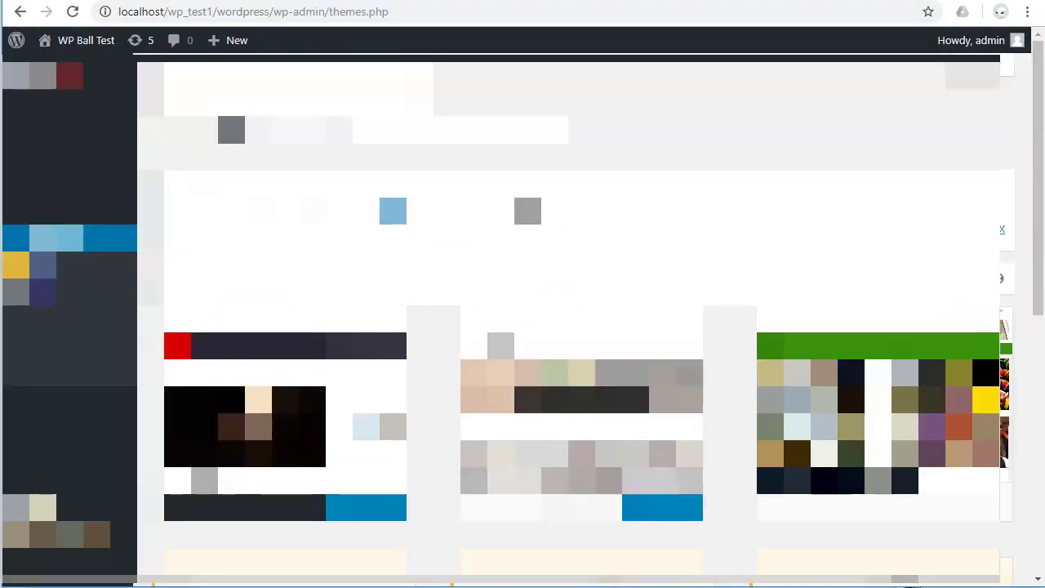
scroll(572, 327, "down", 7)
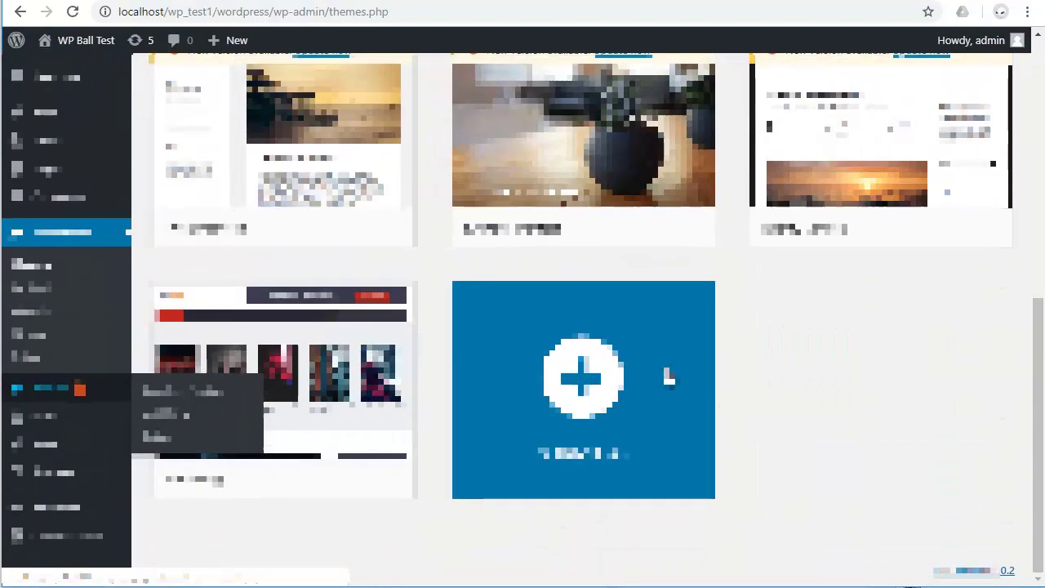
scroll(663, 369, "up", 10)
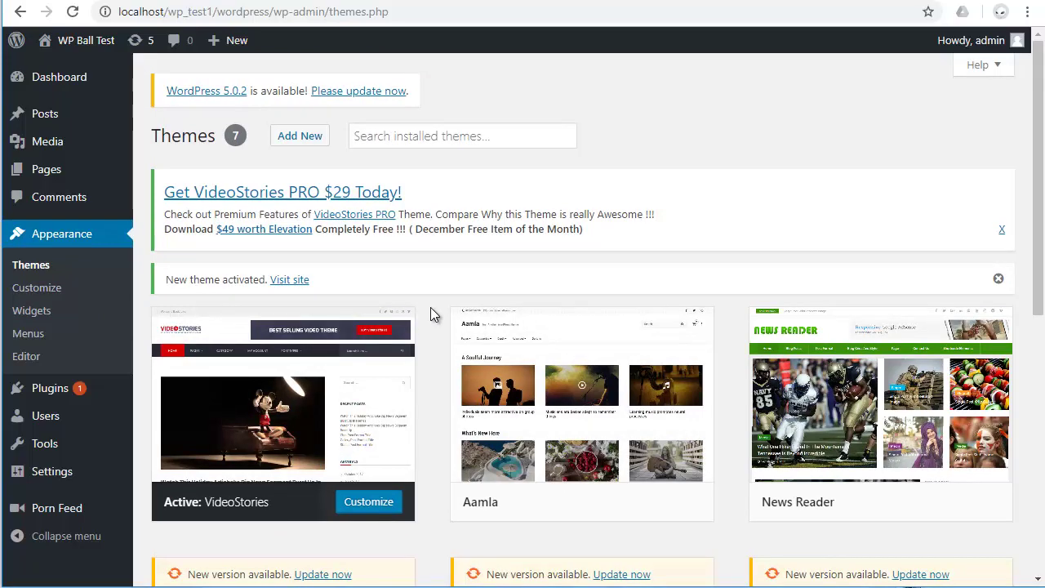
mouse_move(452, 357)
scroll(549, 245, "down", 6)
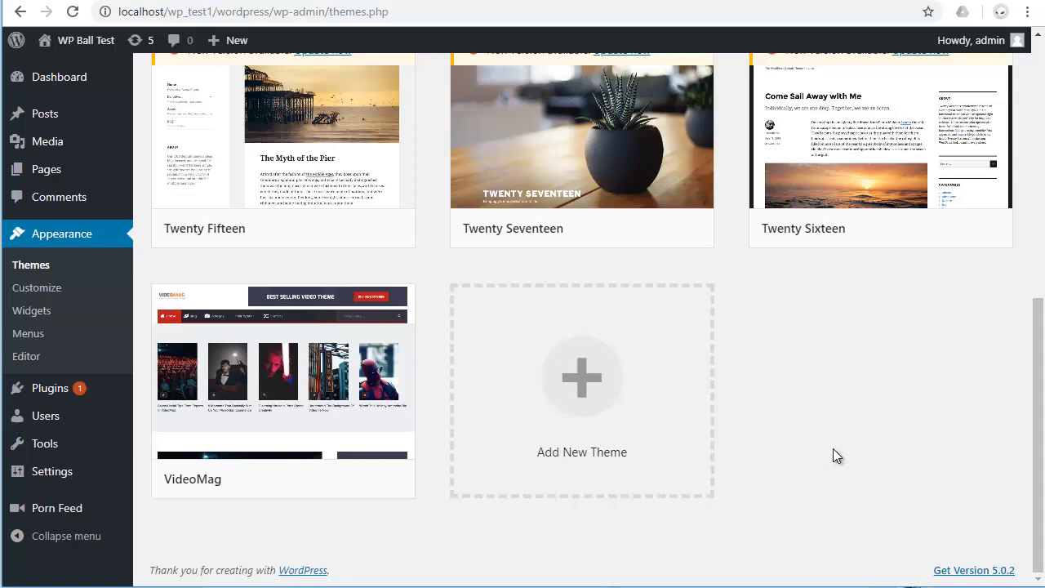
Open the Porn Feed single-clip page and examine its site choice and video URL field
mouse_move(25, 513)
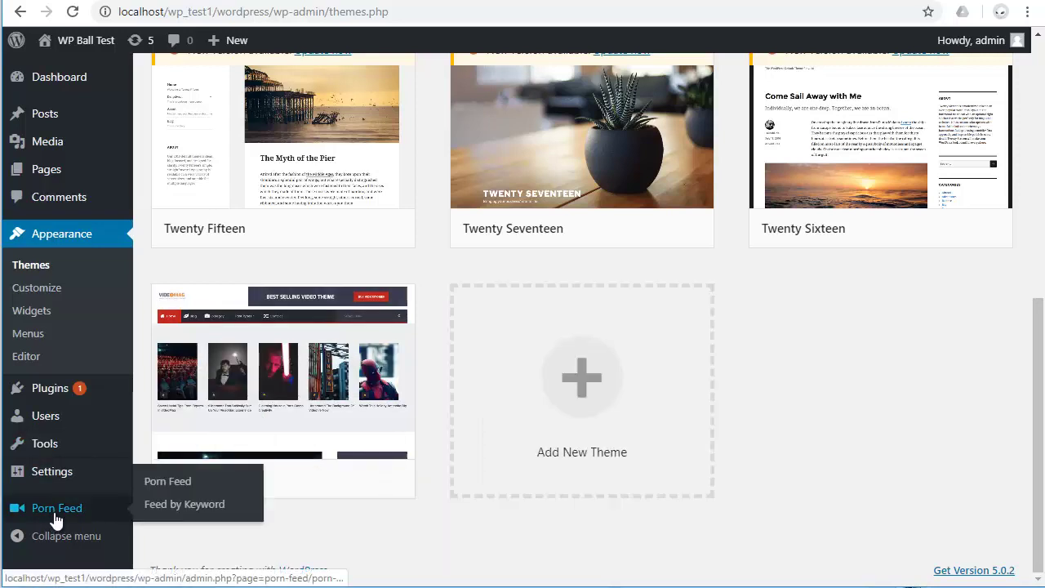
left_click(162, 484)
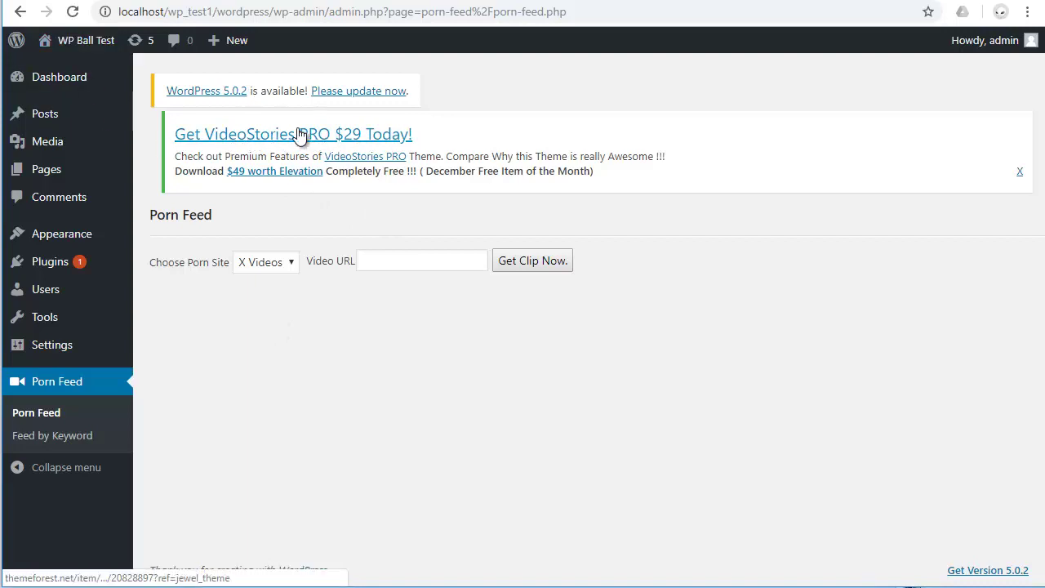
left_click(278, 261)
left_click(427, 267)
left_click(218, 413)
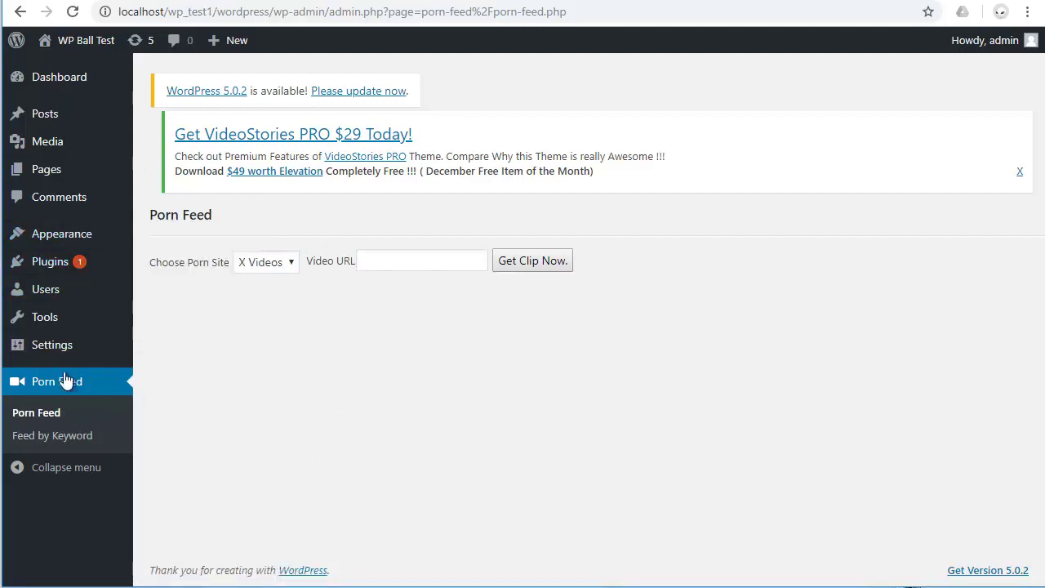
left_click(26, 412)
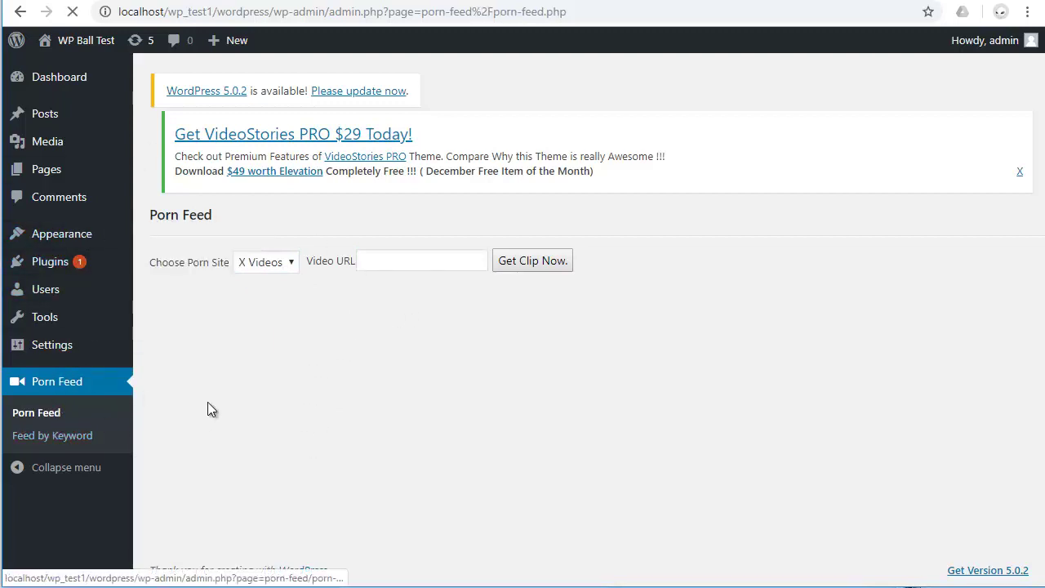
left_click(378, 260)
left_click(94, 419)
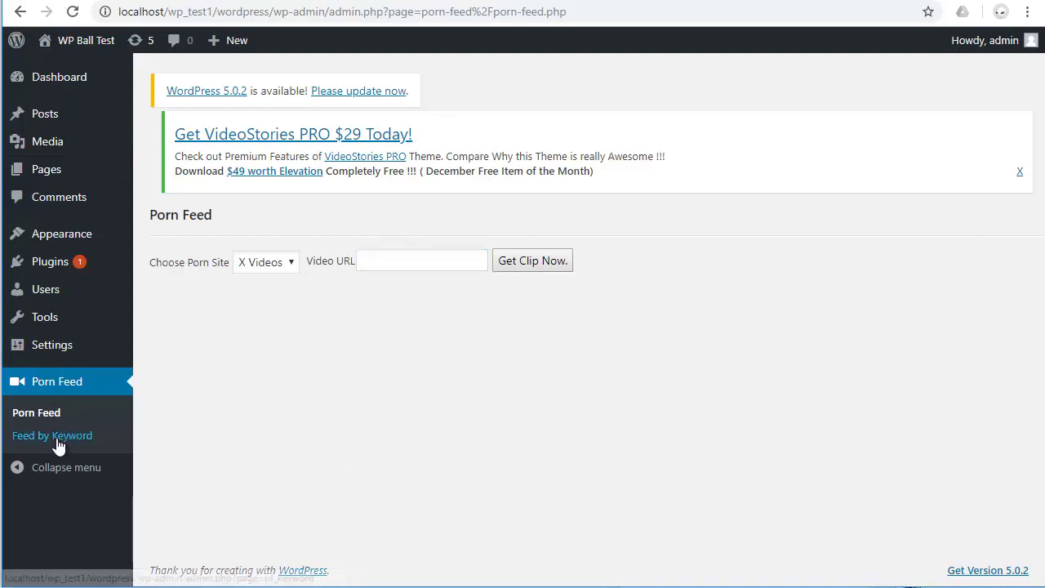
Open the Feed by Keyword page and check which source sites it offers
left_click(26, 438)
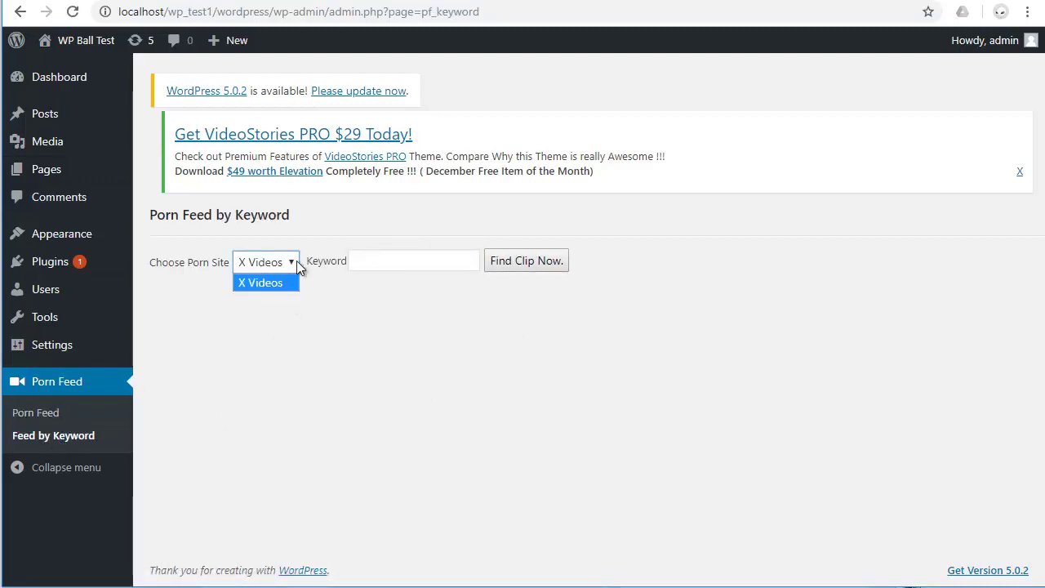
left_click(265, 363)
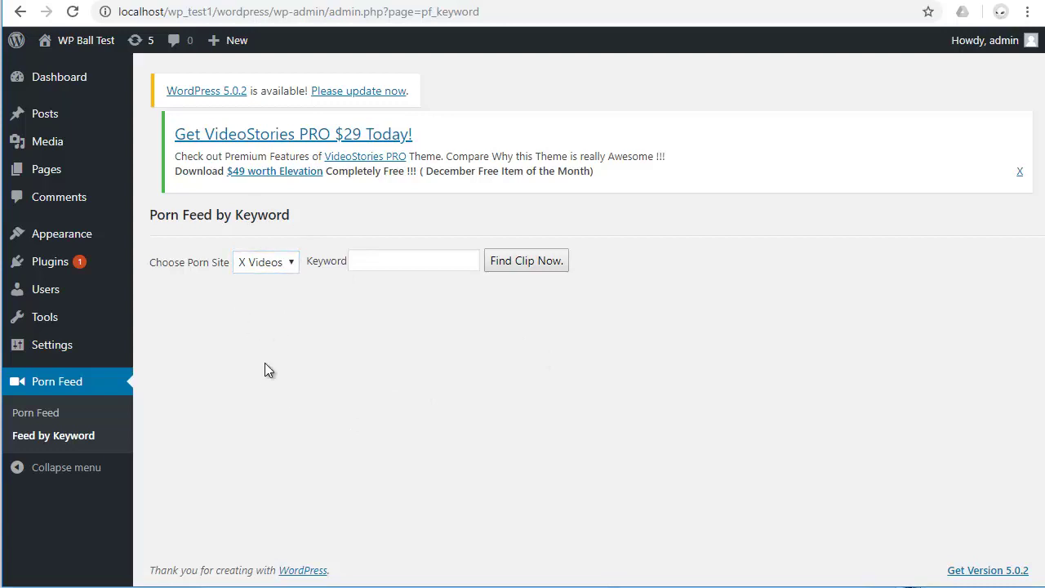
left_click(279, 258)
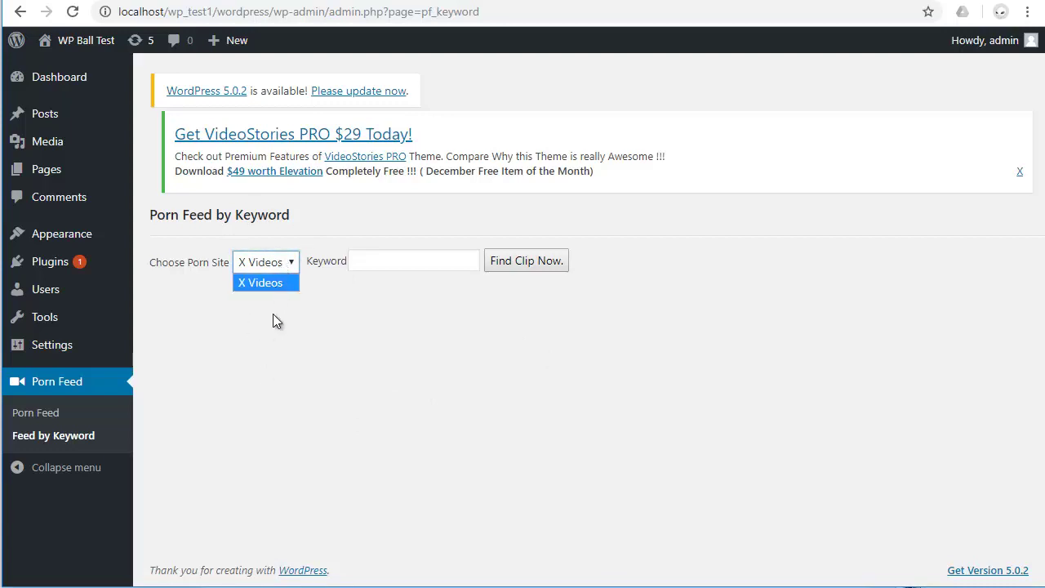
left_click(257, 397)
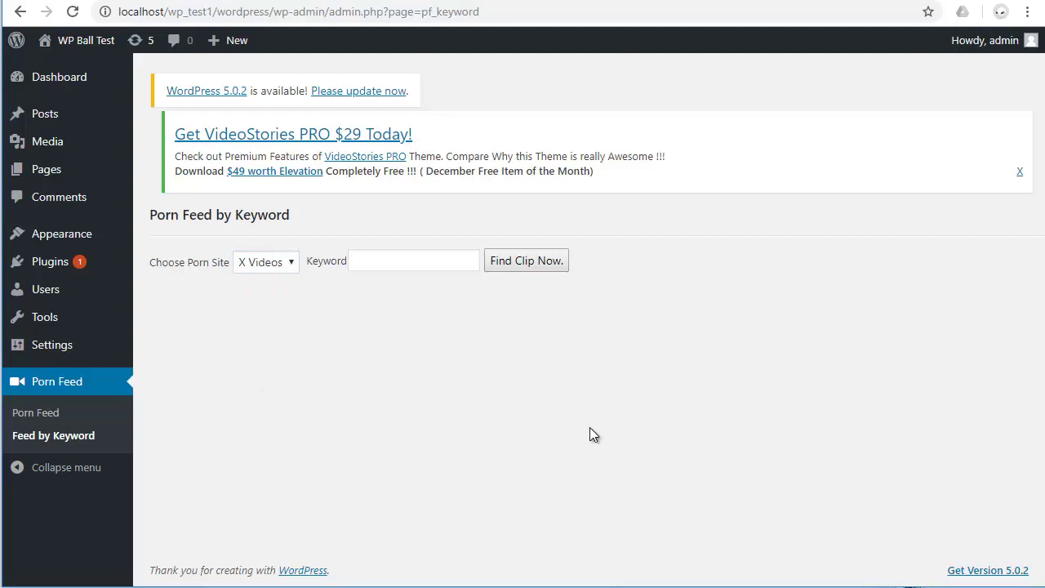
Activate the Aamla theme from the installed themes
mouse_move(50, 234)
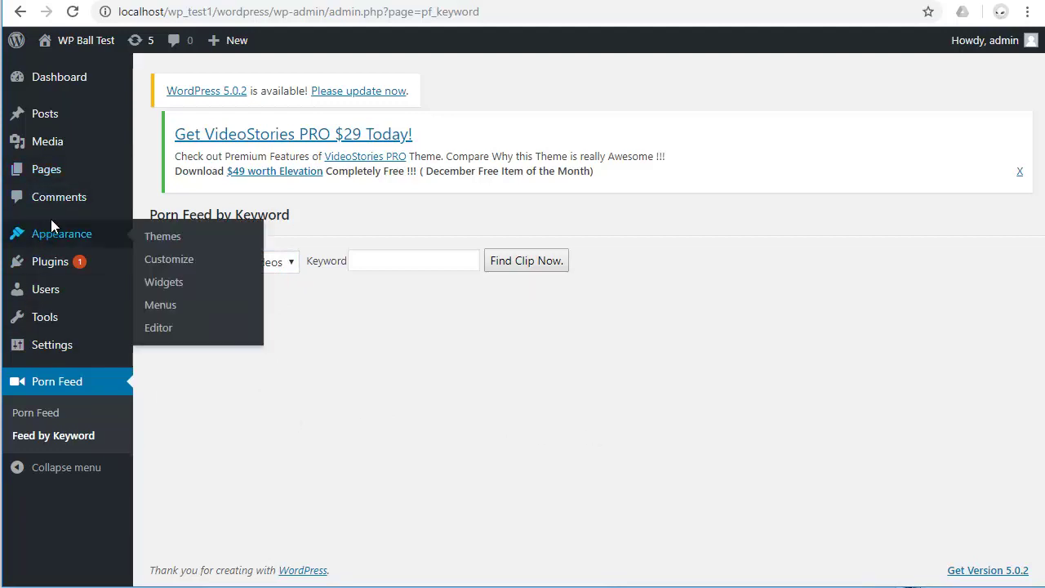
left_click(166, 245)
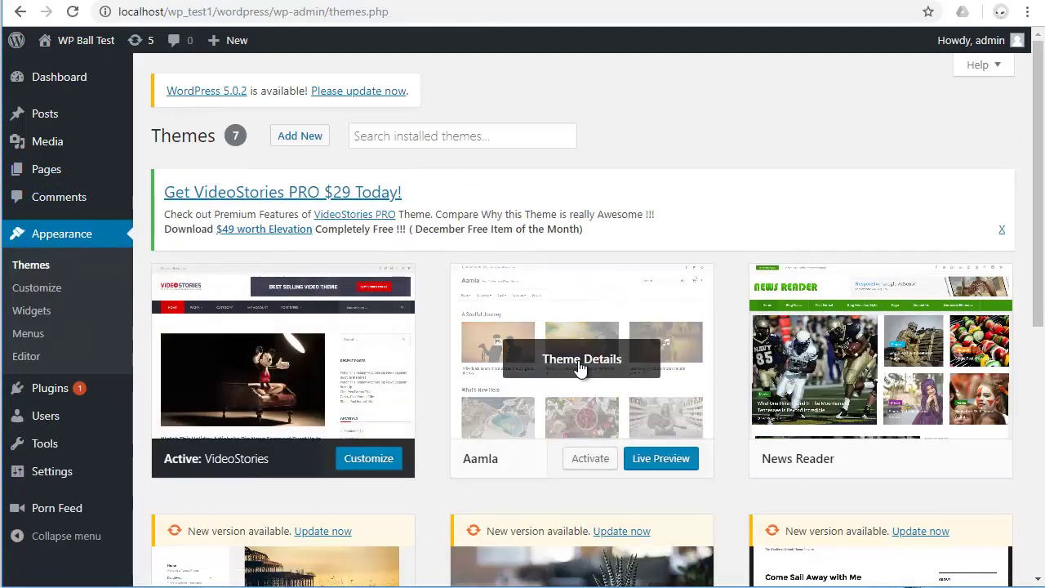
left_click(582, 461)
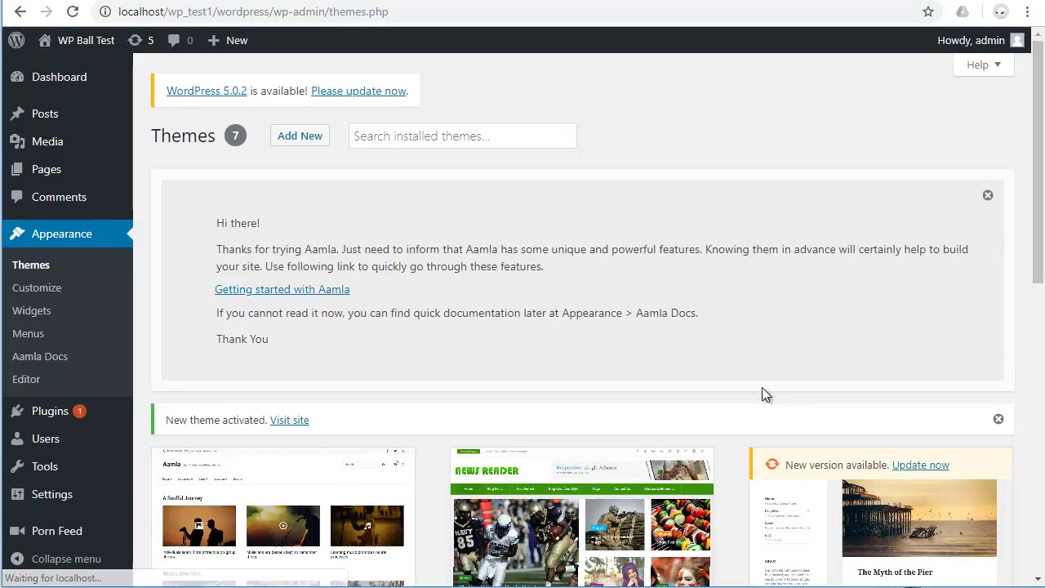